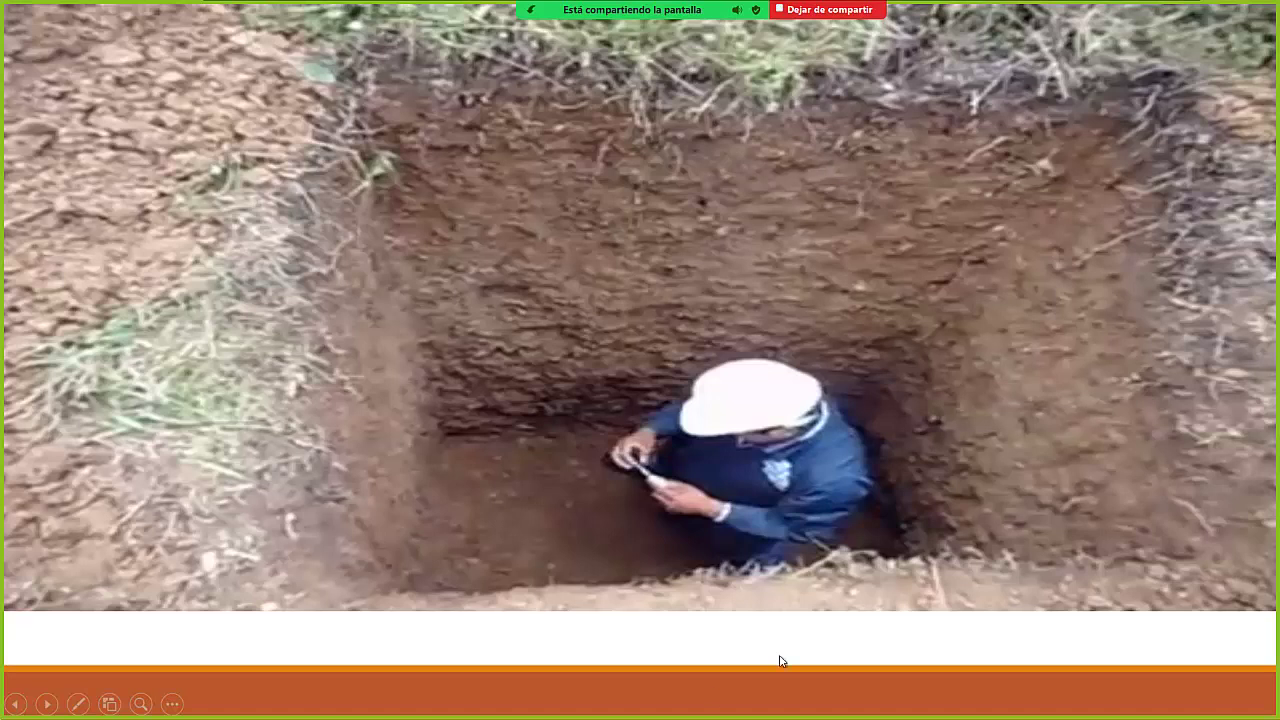
# Exit the slide show and admit the two people in the Zoom waiting room to the meeting
pyautogui.moveTo(596, 470)
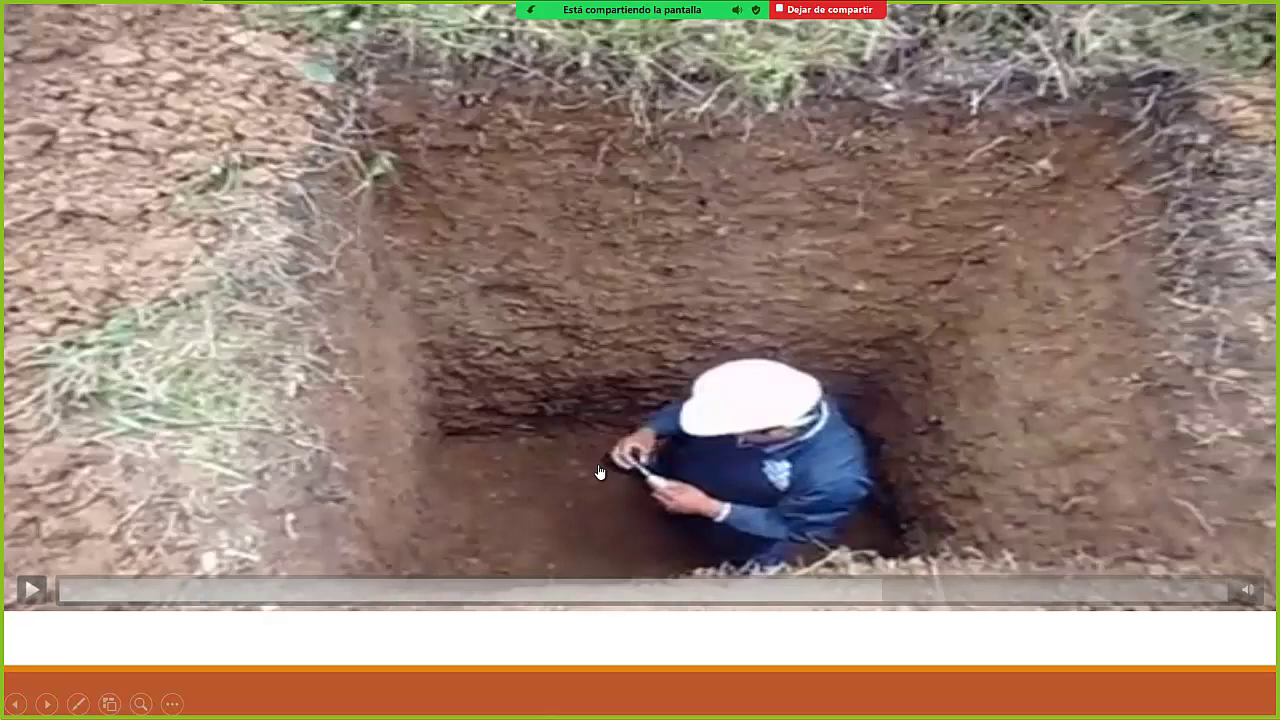
pyautogui.press('Escape')
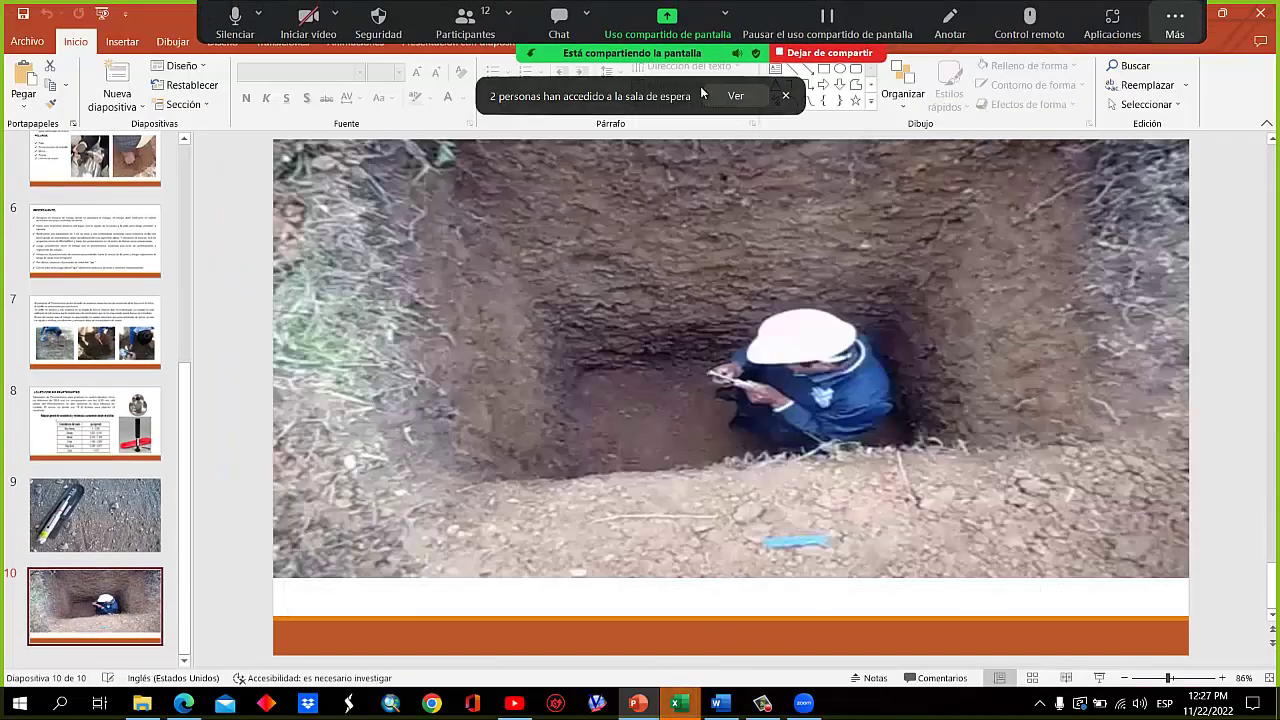
pyautogui.click(735, 95)
pyautogui.click(1162, 191)
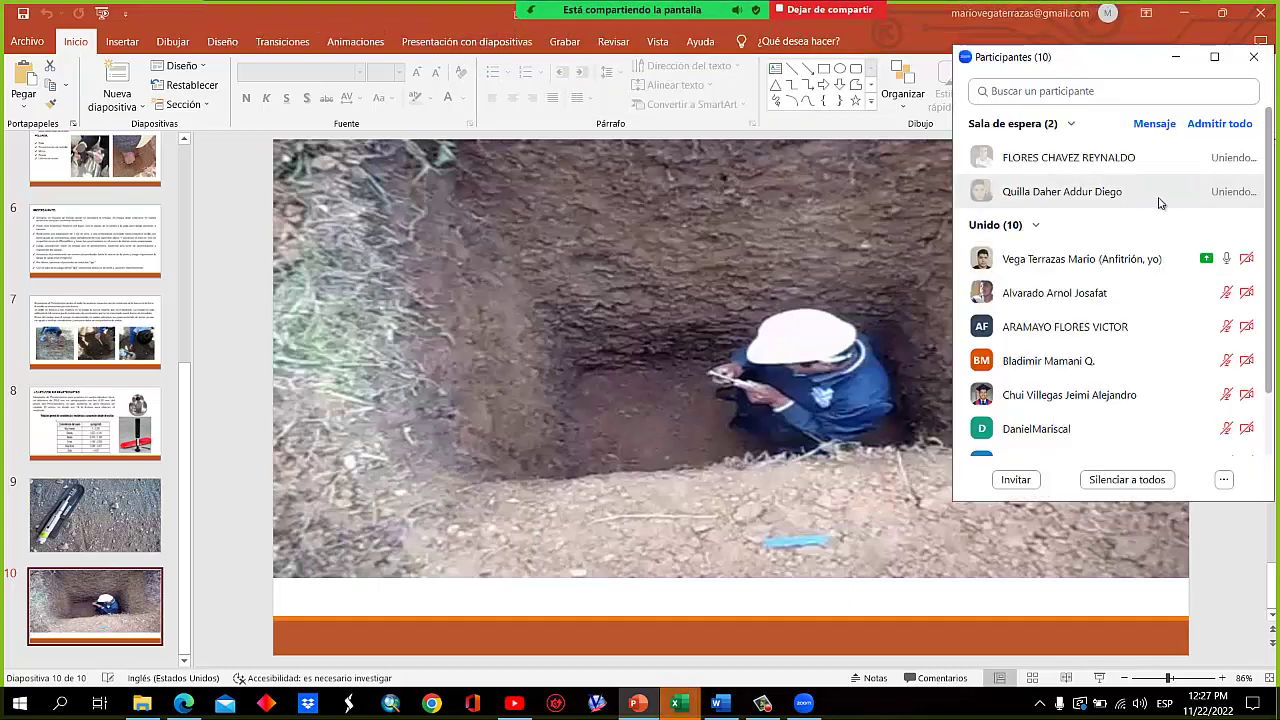
pyautogui.click(1175, 57)
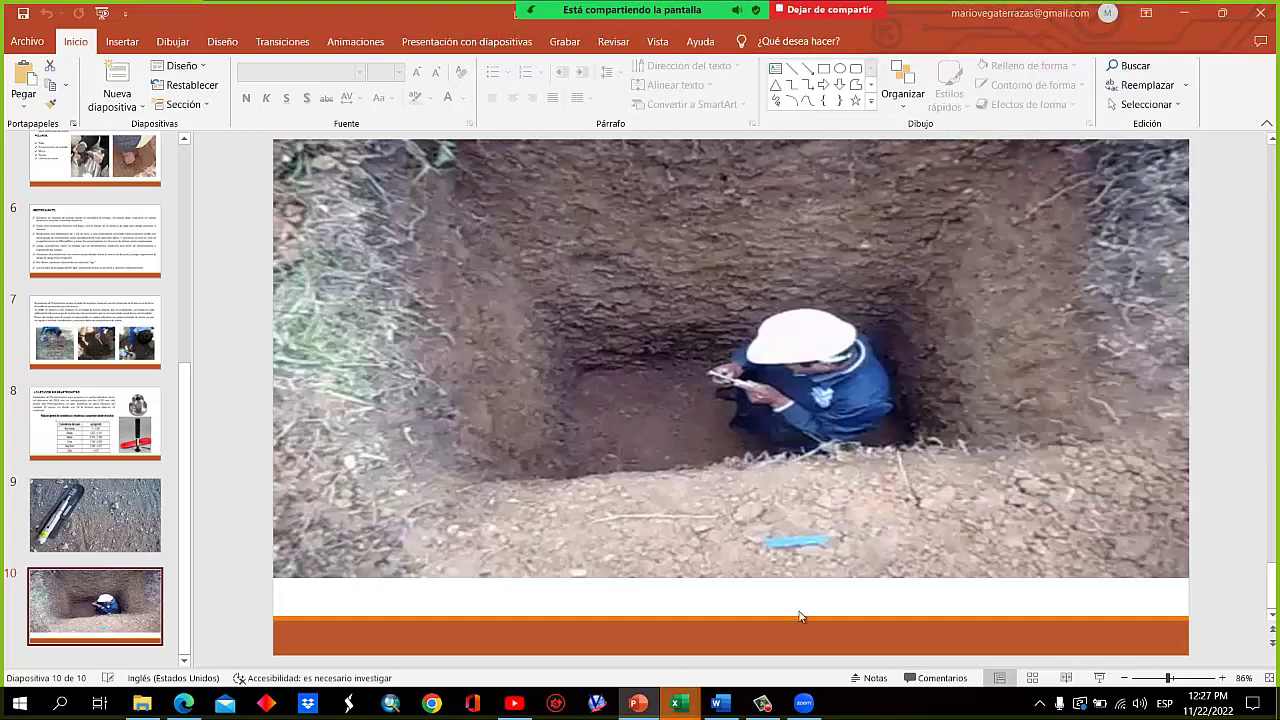
# Switch to the Excel workbook "ensayo de veleta.xlsx" and dismiss the prompt to save changes
pyautogui.click(716, 703)
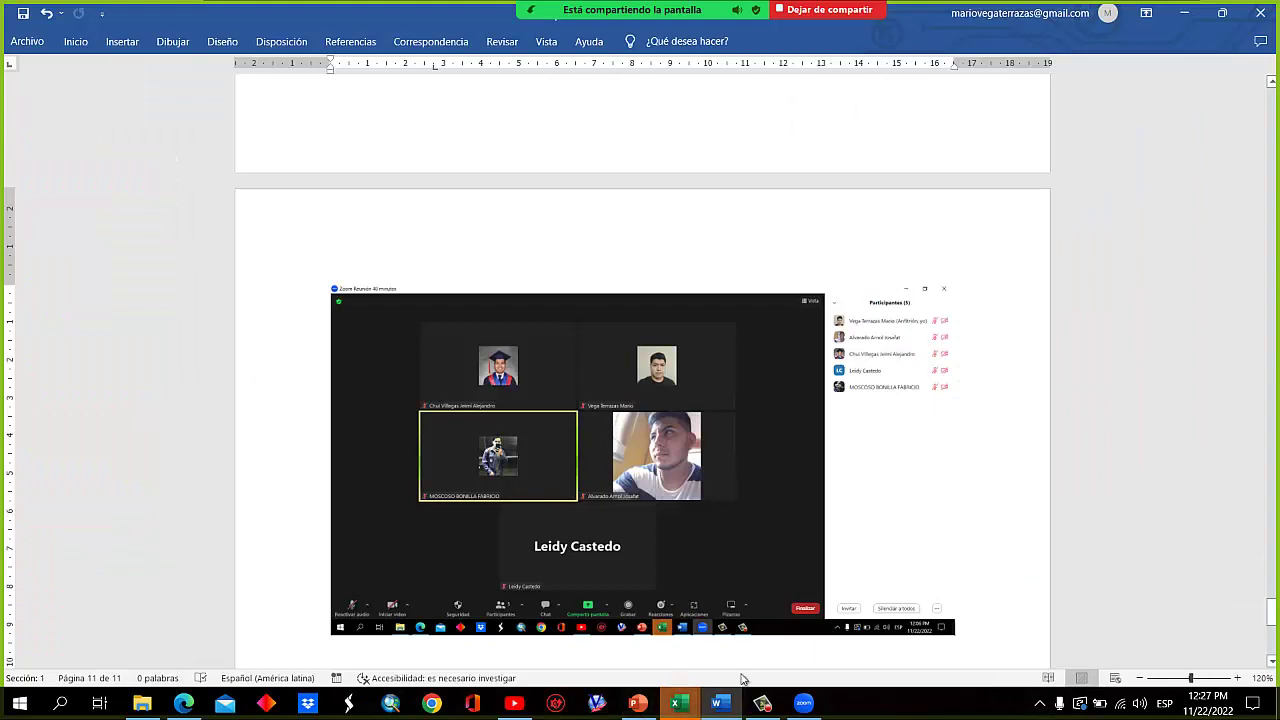
pyautogui.click(676, 703)
pyautogui.click(751, 645)
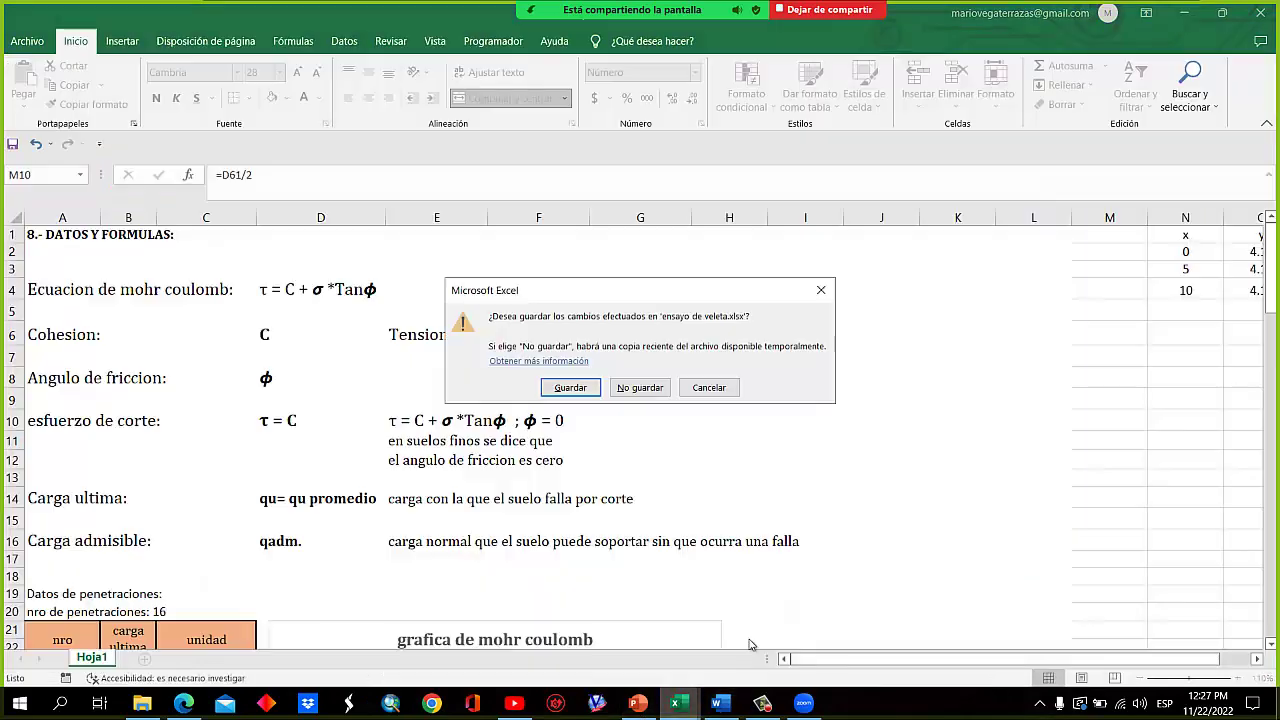
pyautogui.click(826, 298)
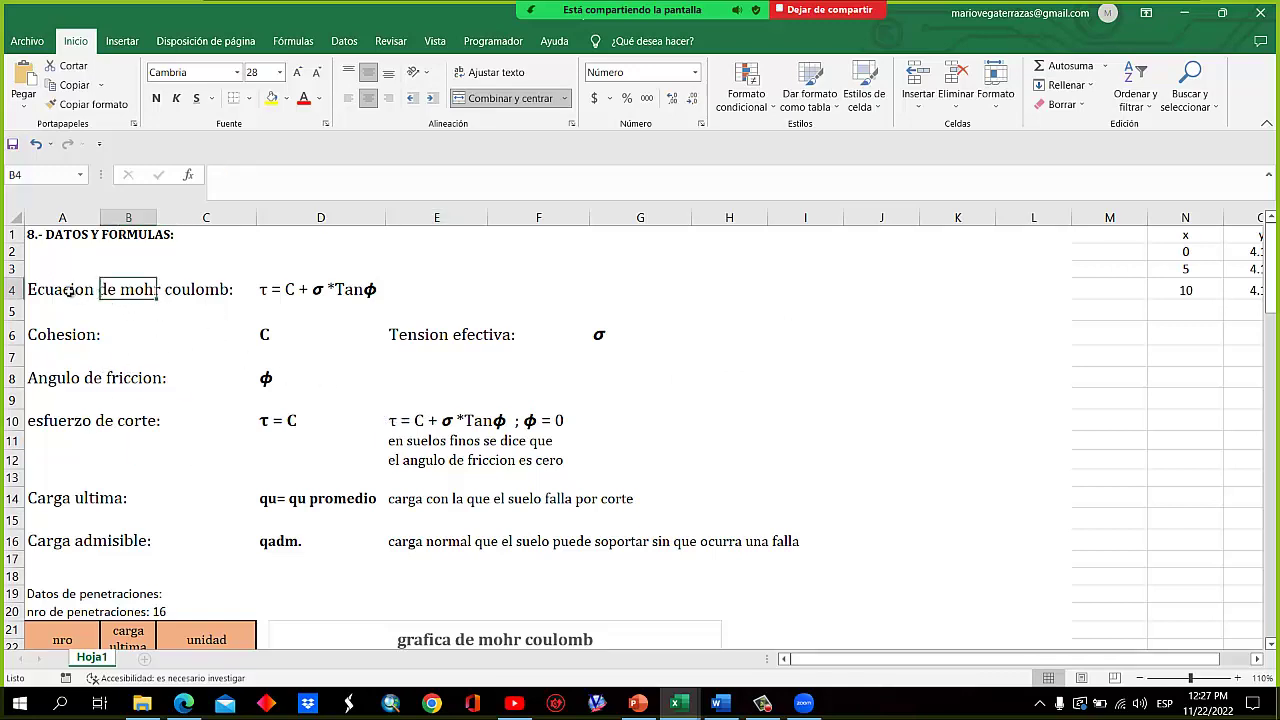
# Examine the Mohr-Coulomb equation in row 4 and the carga ultima values for qu1 to qu16 in the penetration data table
pyautogui.moveTo(101, 292); pyautogui.dragTo(370, 289)
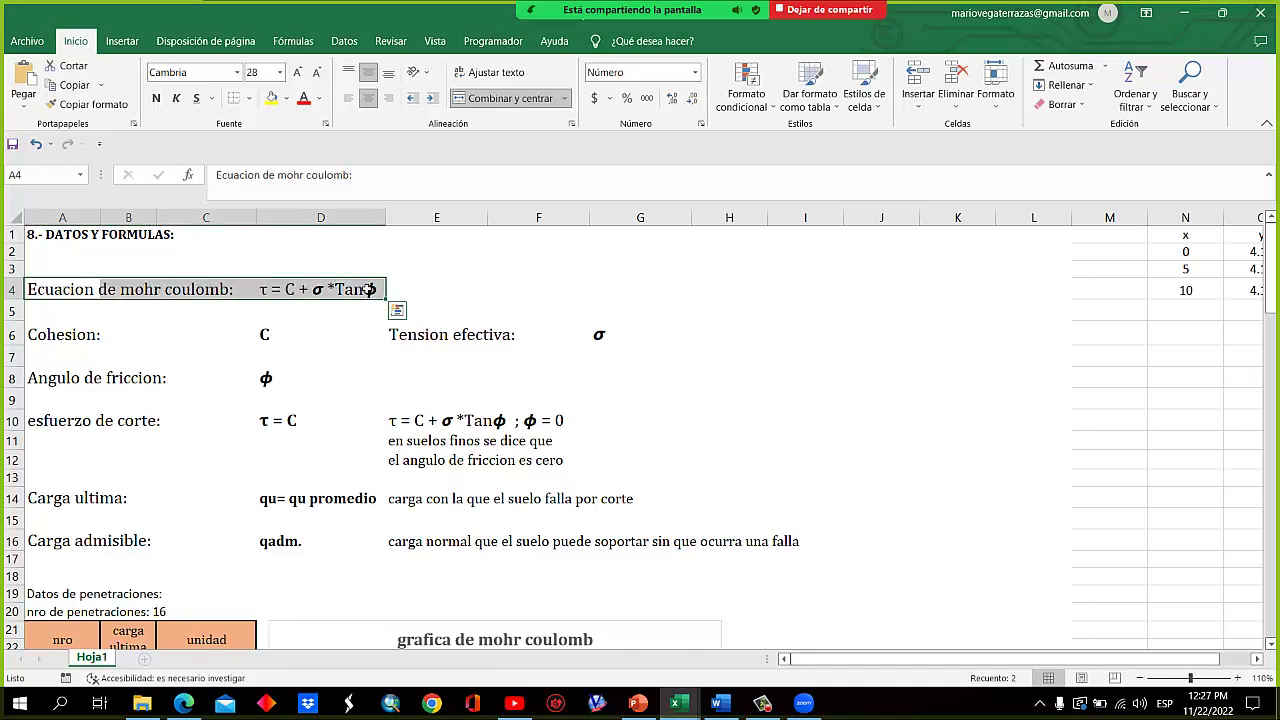
pyautogui.click(268, 289)
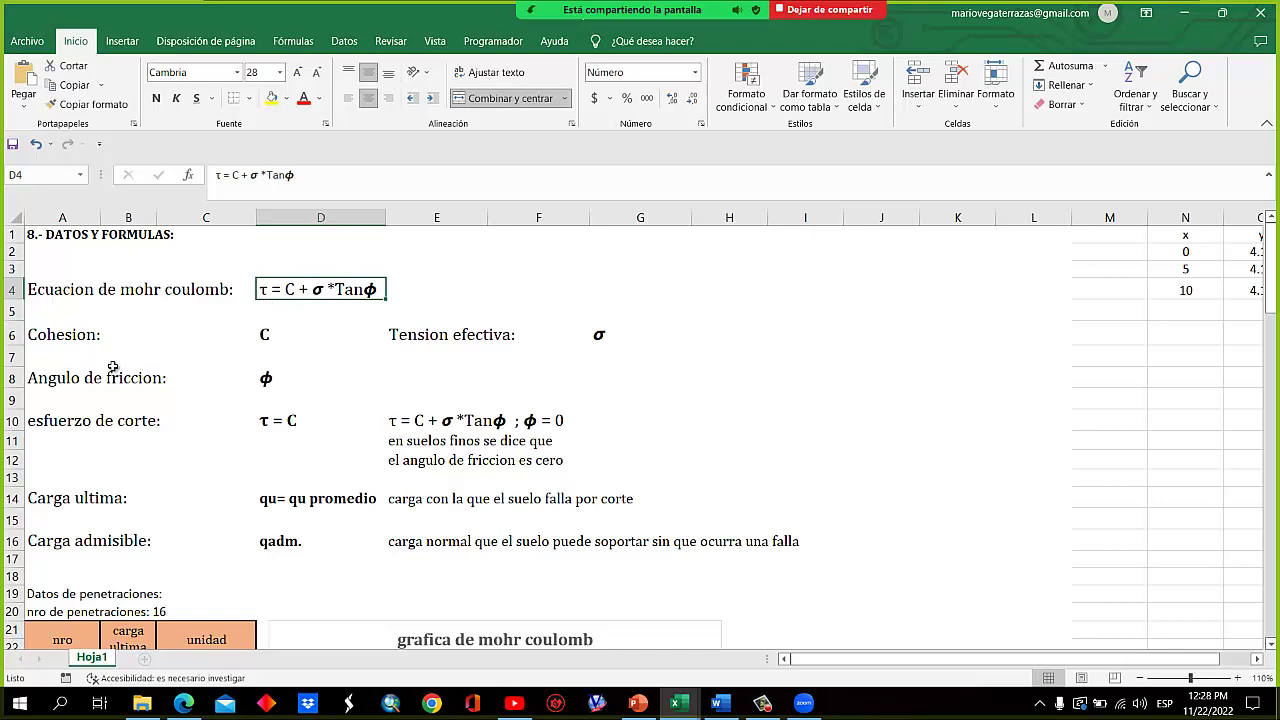
pyautogui.scroll(-2, 213, 415)
pyautogui.scroll(-4, 213, 415)
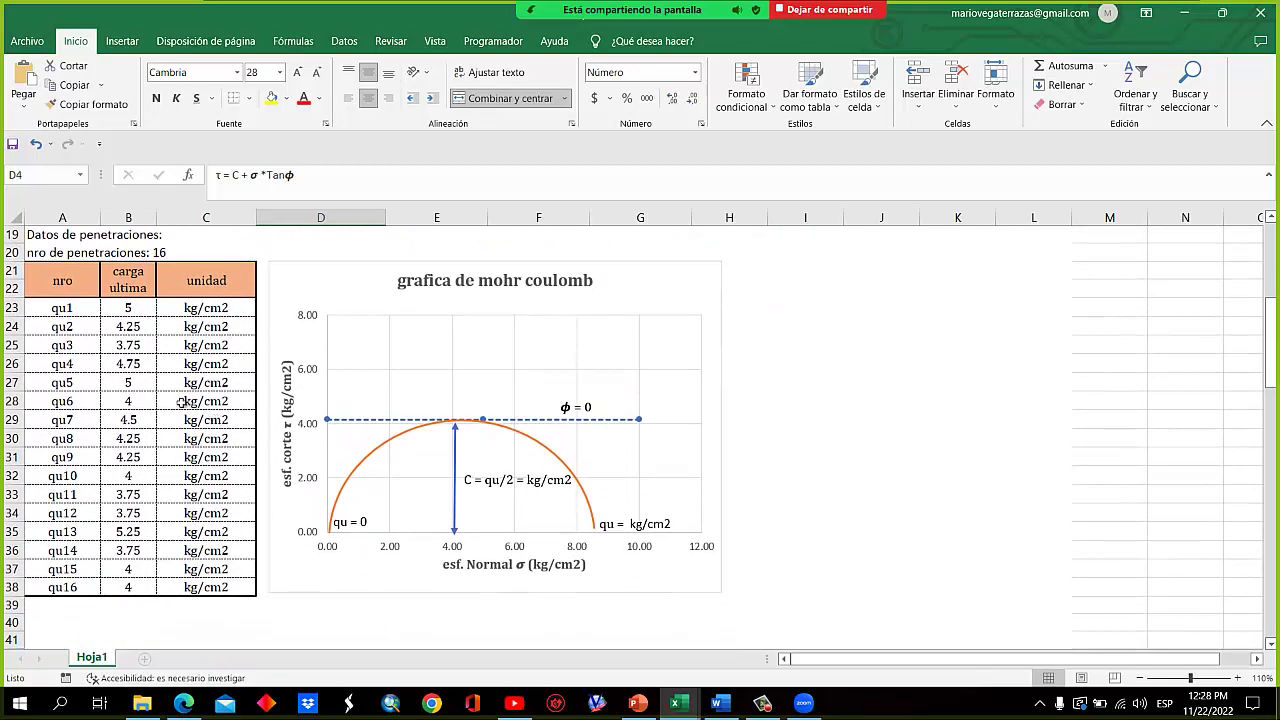
pyautogui.moveTo(140, 308); pyautogui.dragTo(130, 587)
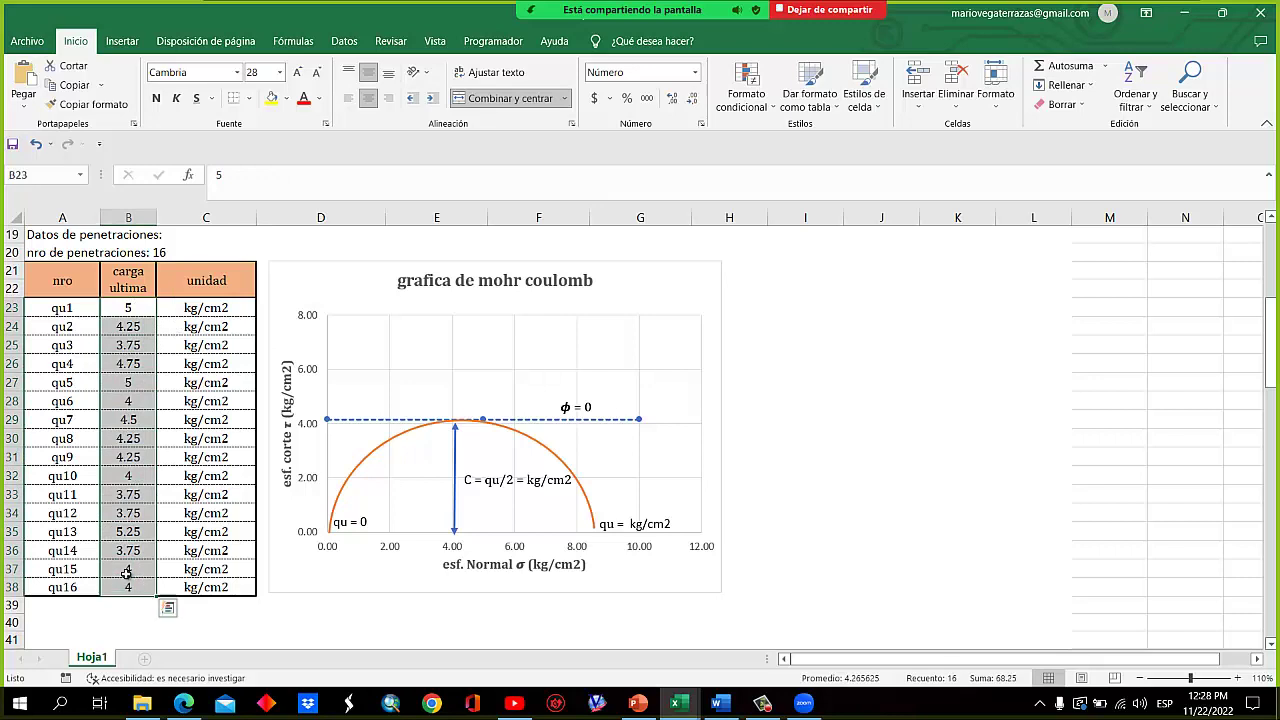
pyautogui.click(133, 310)
pyautogui.click(136, 324)
pyautogui.click(146, 345)
pyautogui.click(146, 364)
pyautogui.click(146, 385)
pyautogui.click(146, 401)
pyautogui.click(144, 456)
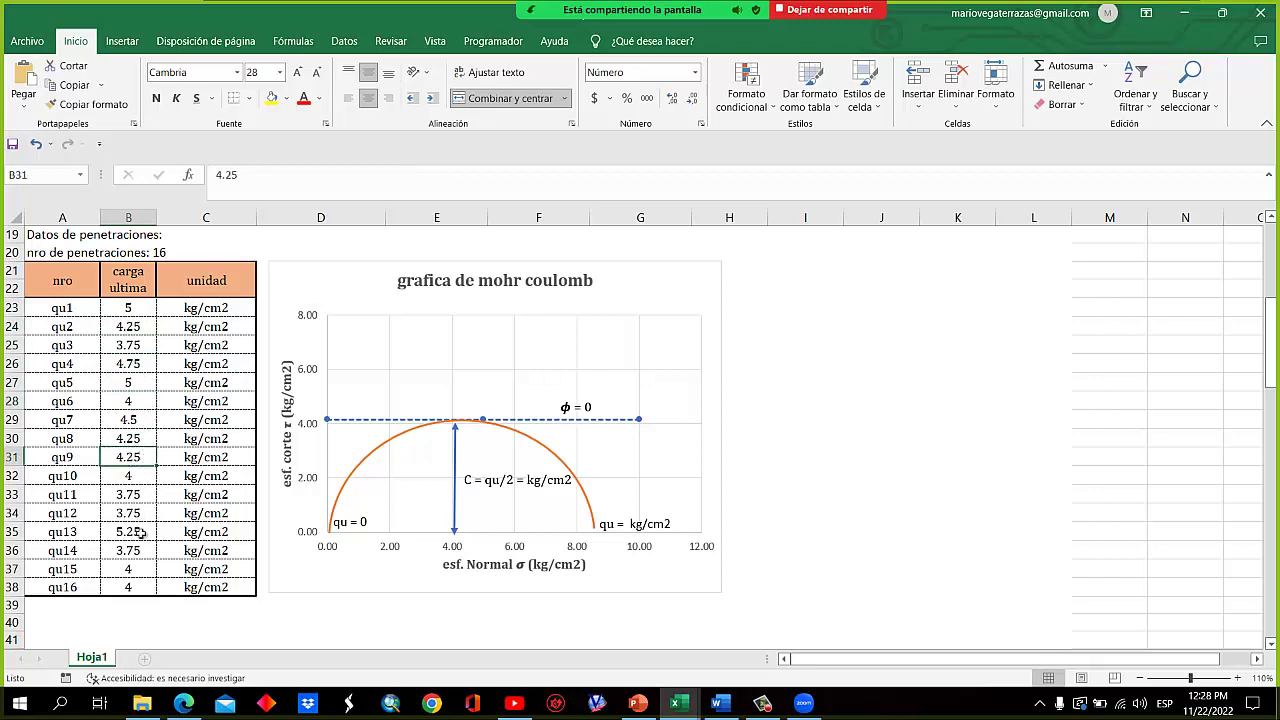
pyautogui.moveTo(137, 497); pyautogui.dragTo(140, 552)
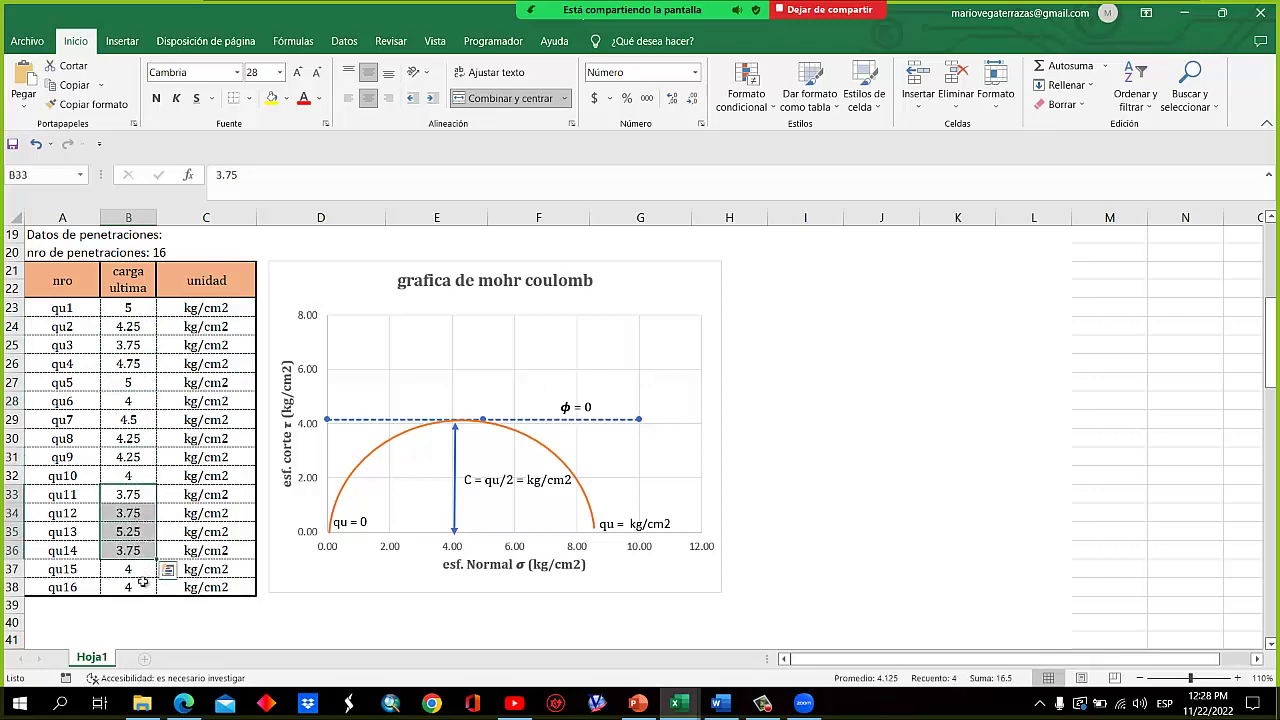
pyautogui.click(139, 568)
pyautogui.click(135, 586)
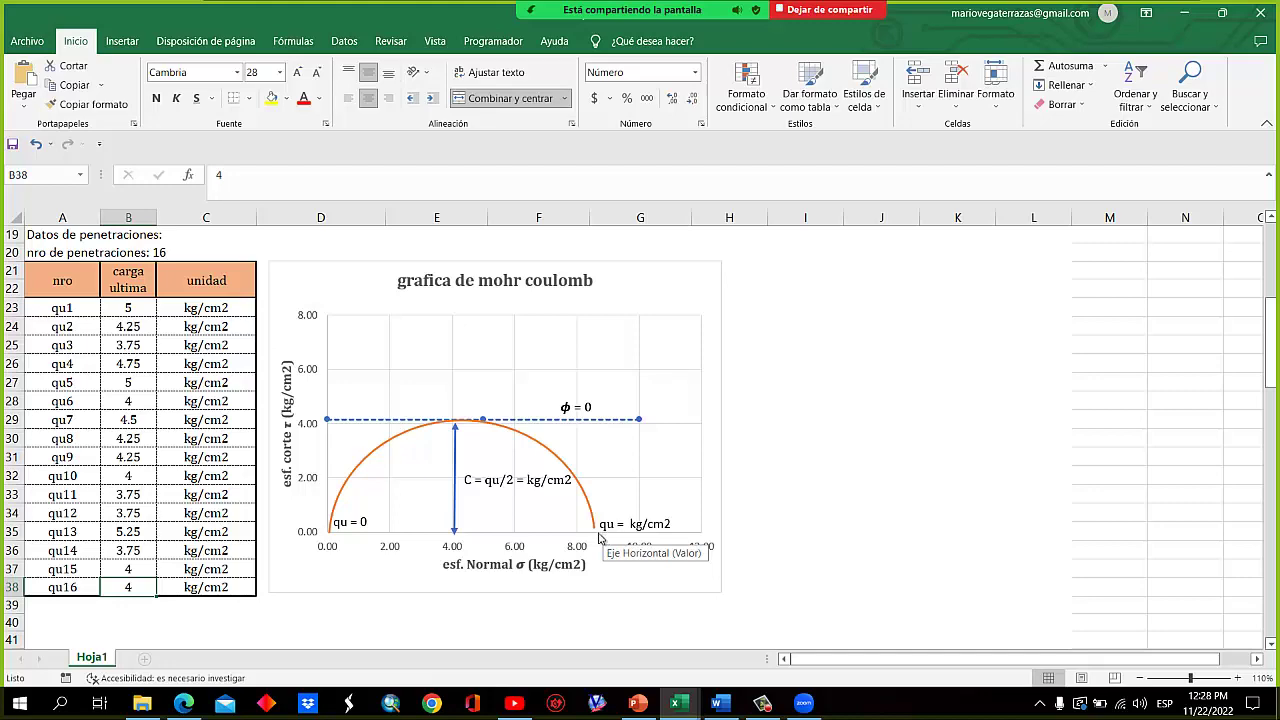
# Enter the average ultimate load 4.27 in the "qu = kg/cm2" label of the Mohr-Coulomb chart
pyautogui.scroll(-10, 600, 538)
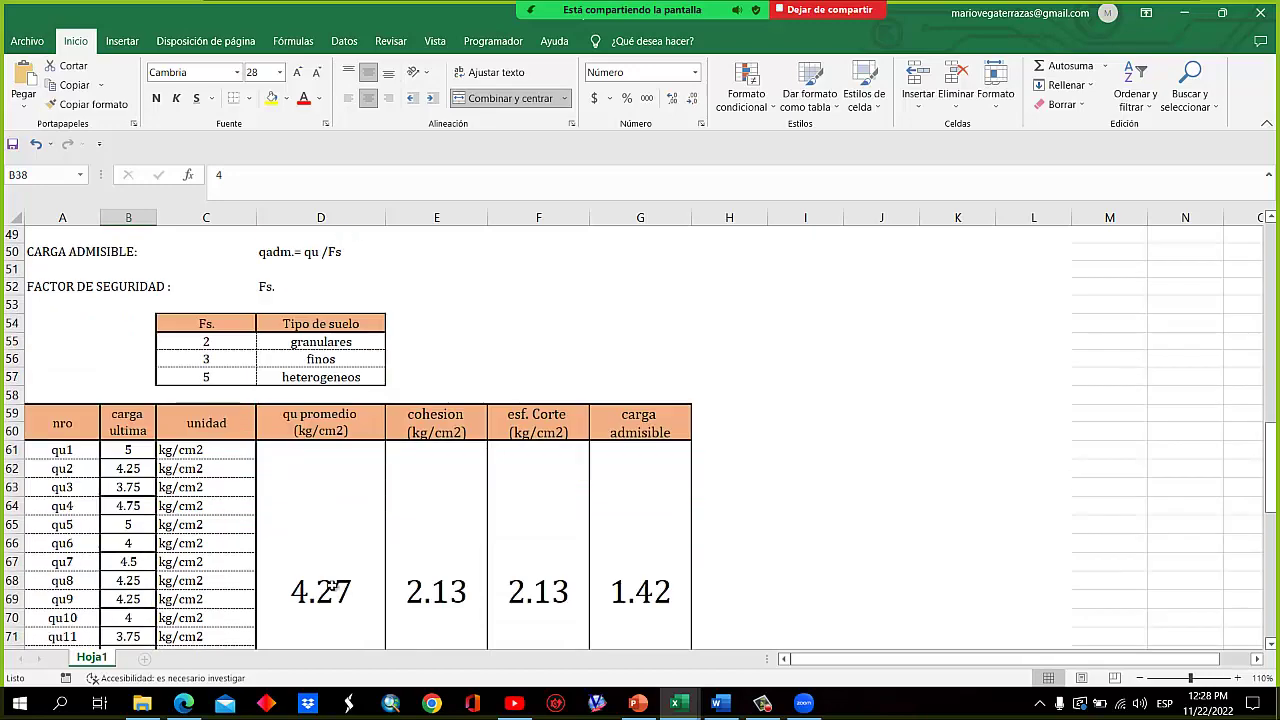
pyautogui.scroll(7, 333, 588)
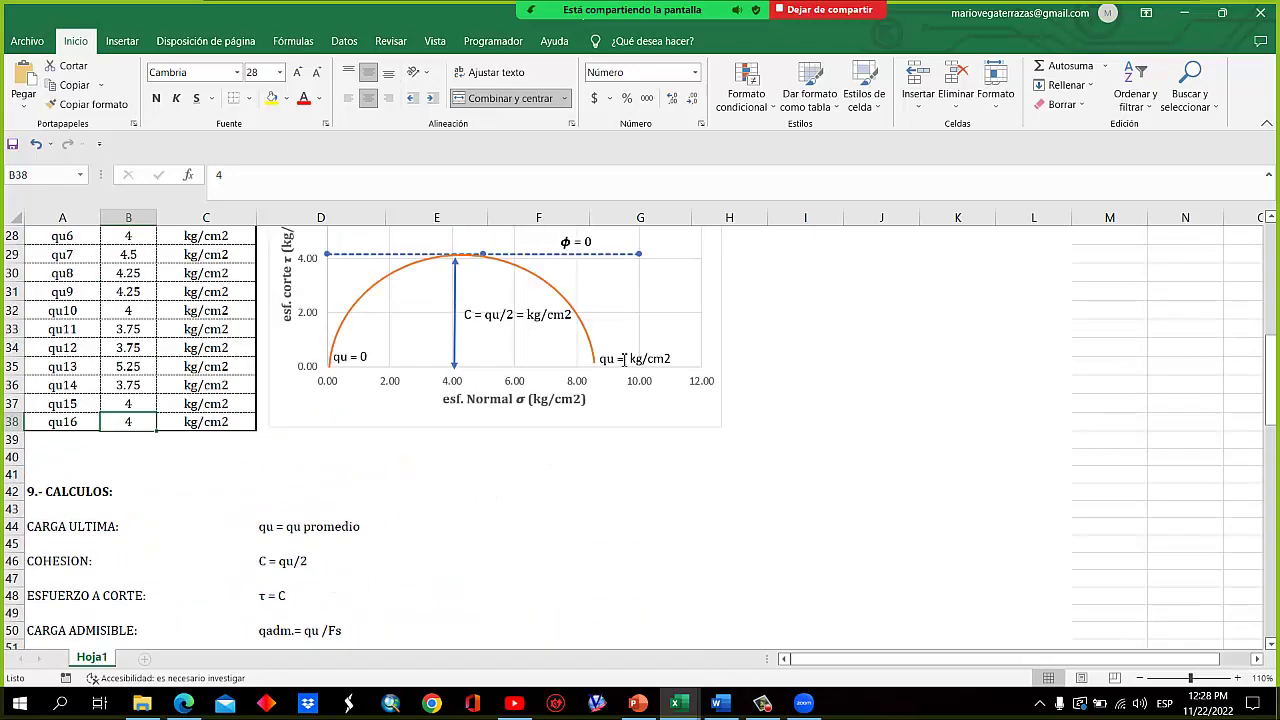
pyautogui.click(625, 360)
pyautogui.write('4.27')
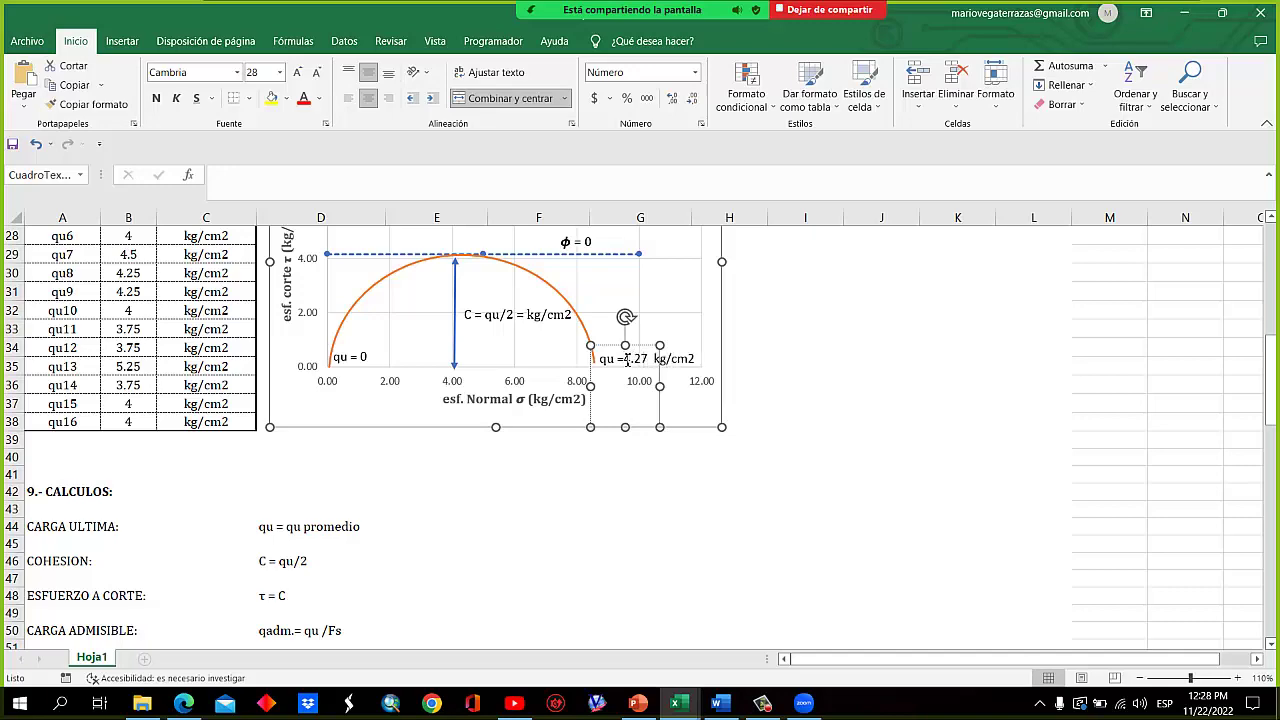
pyautogui.click(942, 364)
# Enter the cohesion value 2.13 in the "C = qu/2 = kg/cm2" label inside the Mohr-Coulomb chart
pyautogui.scroll(2, 706, 380)
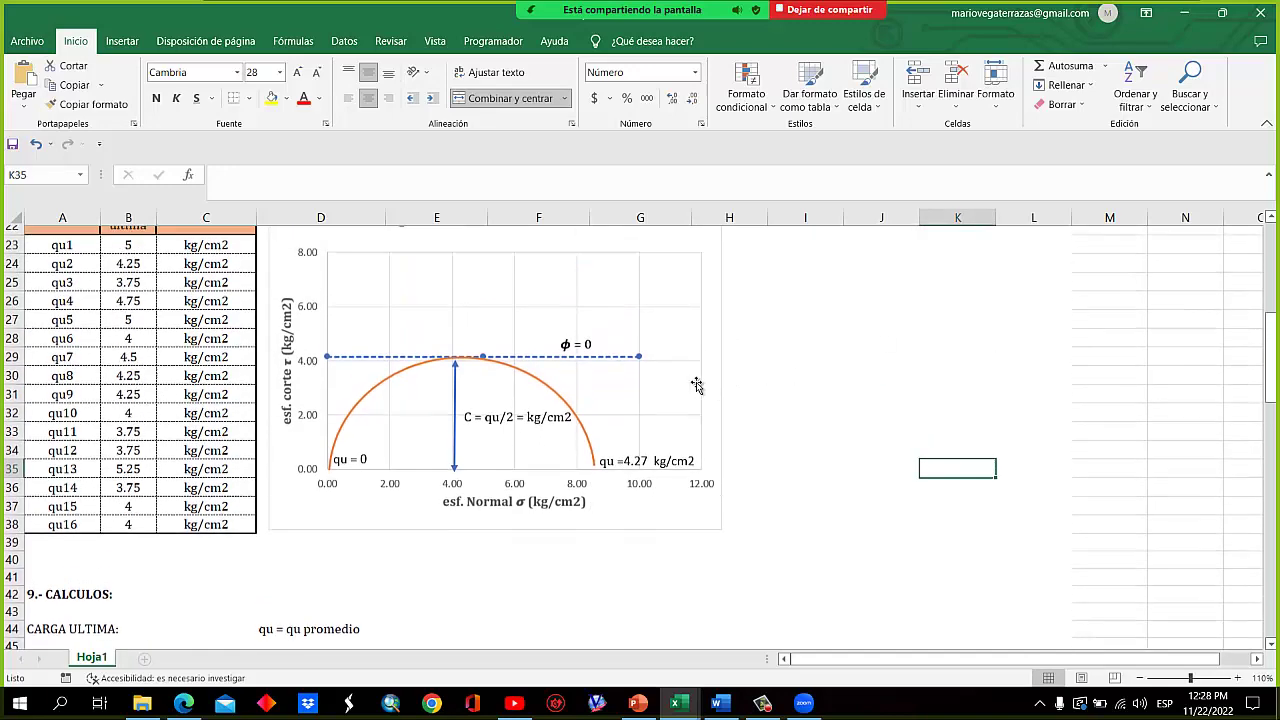
pyautogui.click(456, 380)
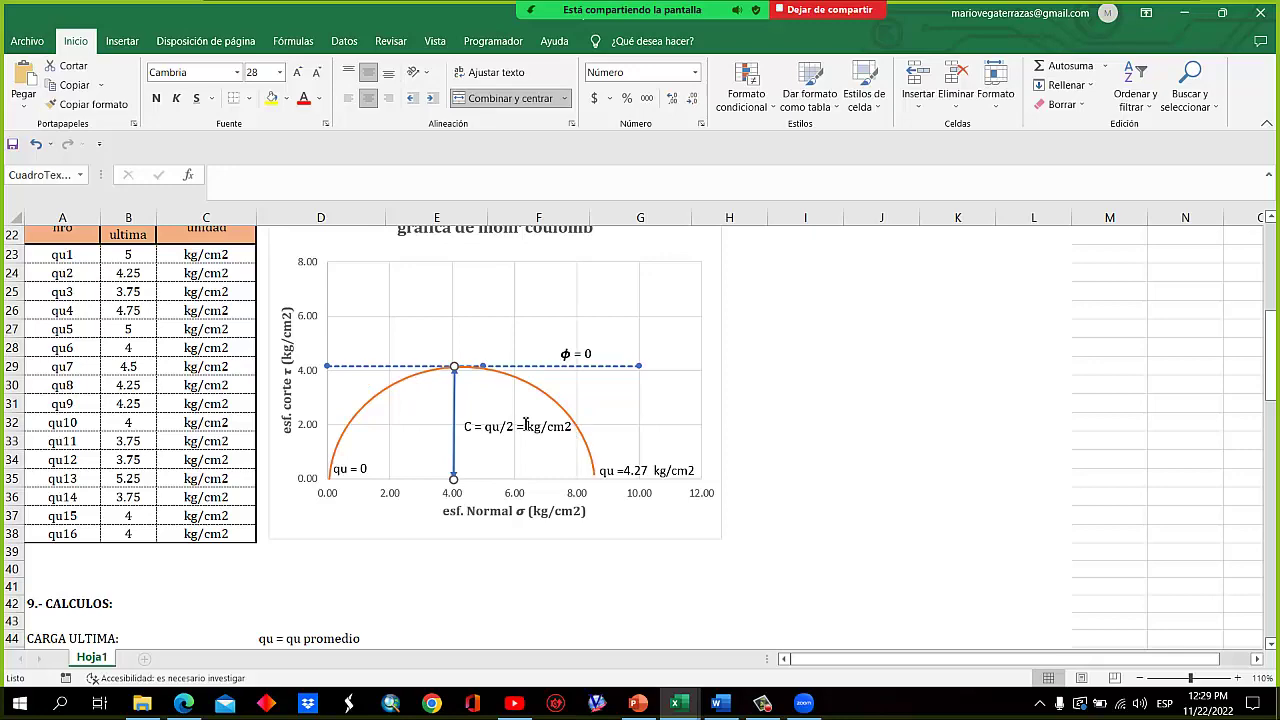
pyautogui.click(525, 425)
pyautogui.scroll(-11, 525, 425)
pyautogui.scroll(7, 523, 425)
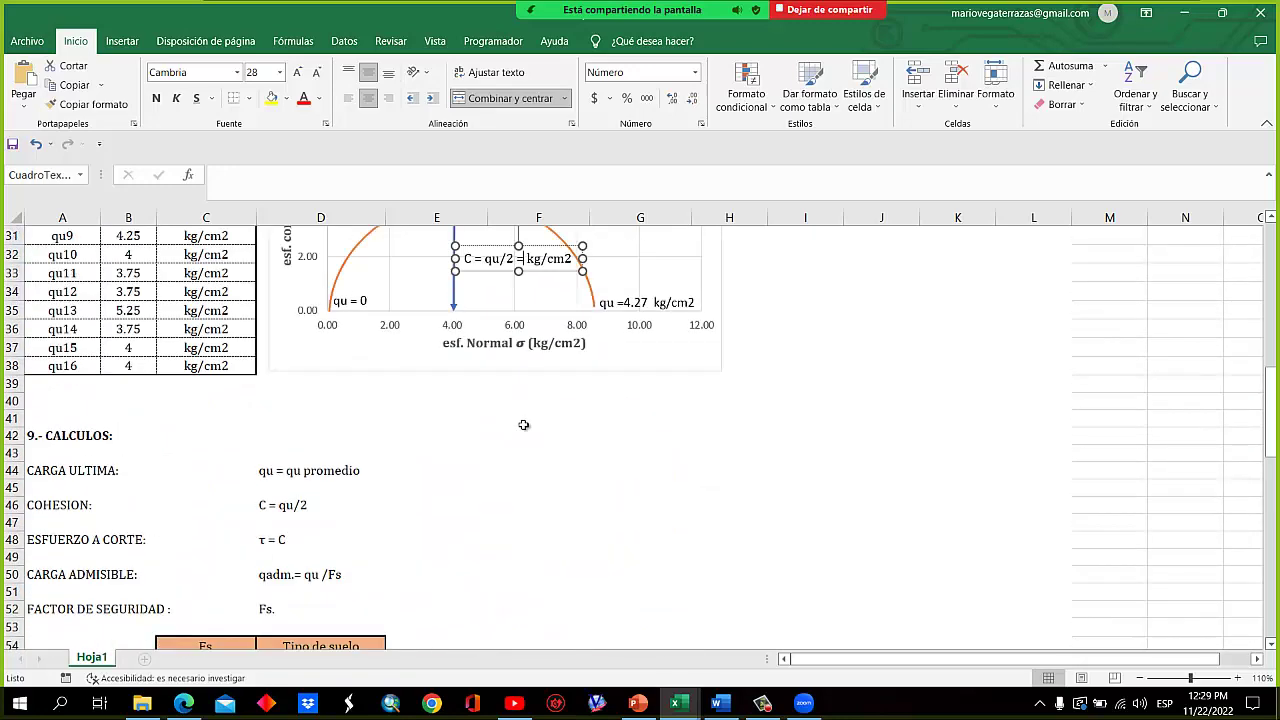
pyautogui.scroll(5, 523, 425)
pyautogui.write('2.13')
pyautogui.scroll(-2, 825, 445)
pyautogui.click(825, 445)
# Examine the calculation table's formulas for qu promedio, cohesion, esf. Corte and carga admisible, including the safety factor for fine soils
pyautogui.scroll(-8, 374, 450)
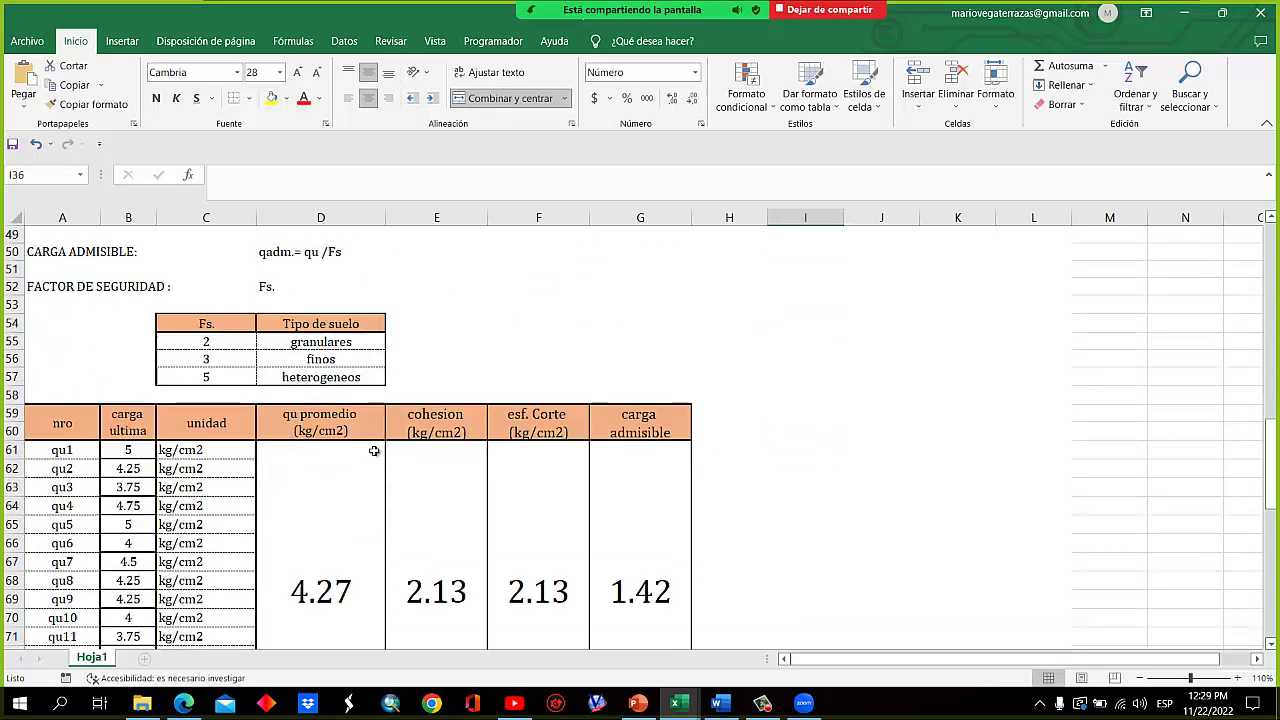
pyautogui.scroll(-2, 374, 451)
pyautogui.moveTo(120, 346); pyautogui.dragTo(135, 632)
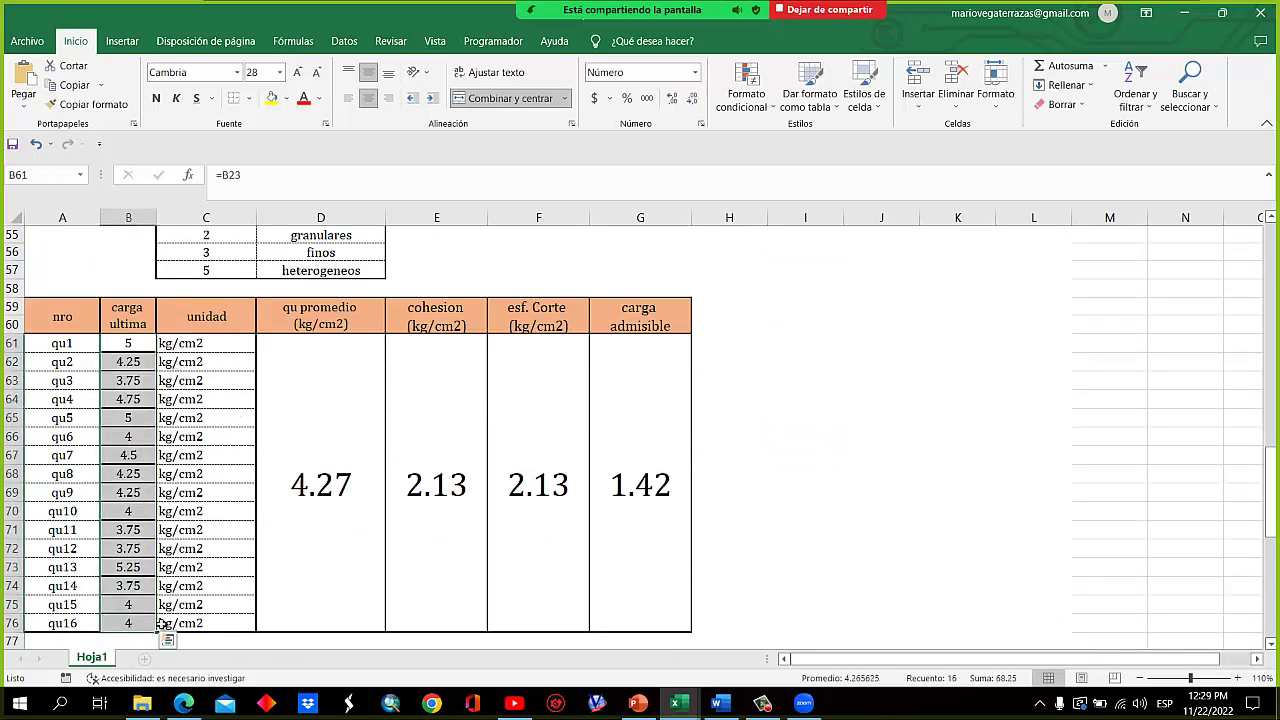
pyautogui.click(354, 420)
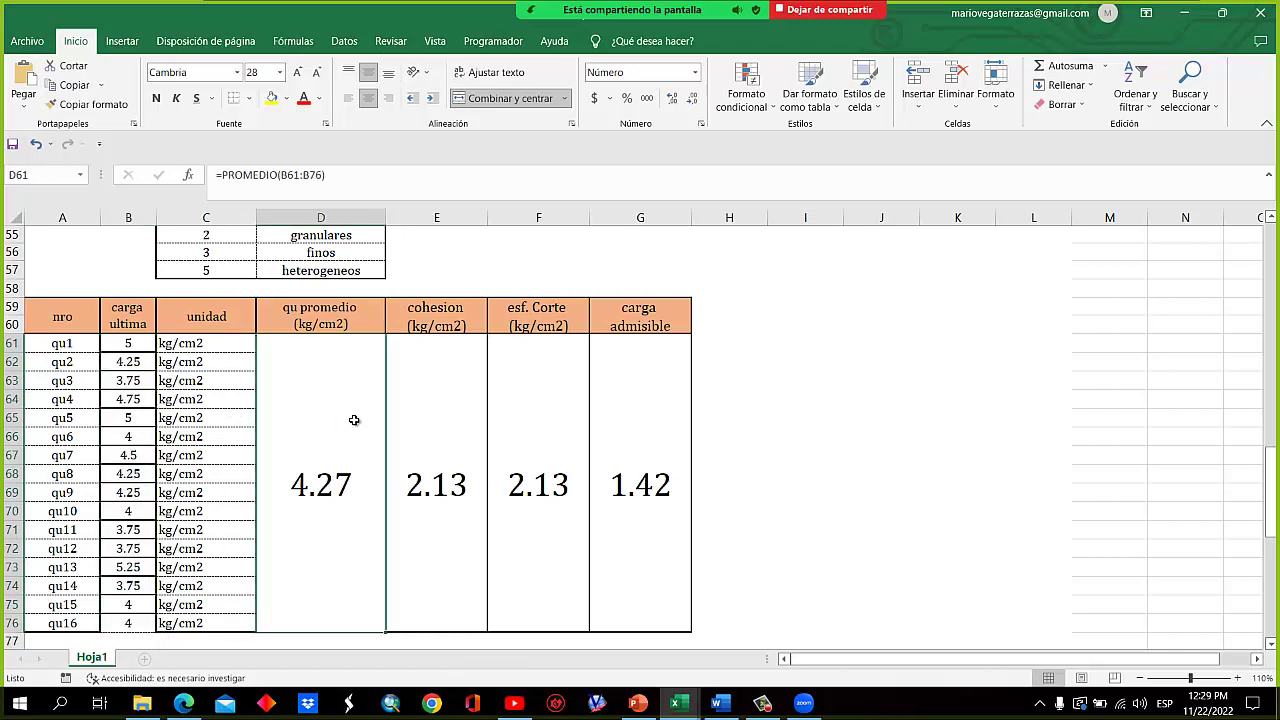
pyautogui.click(475, 428)
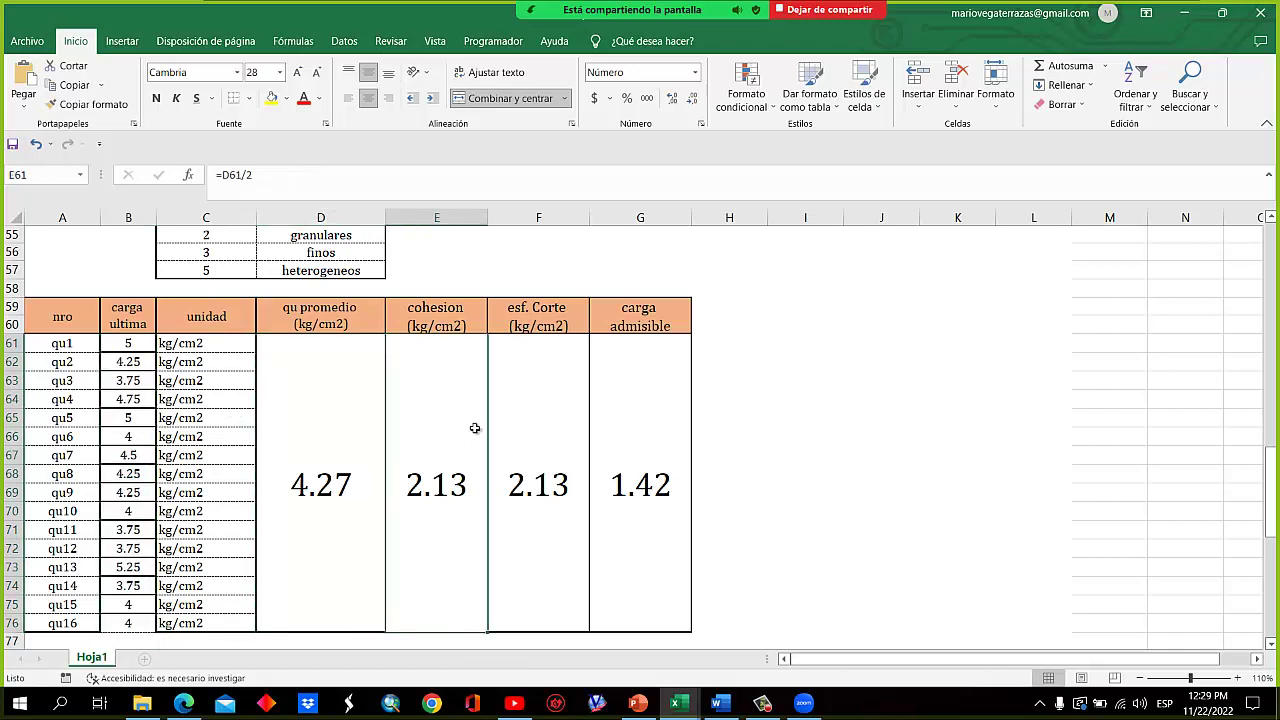
pyautogui.click(553, 428)
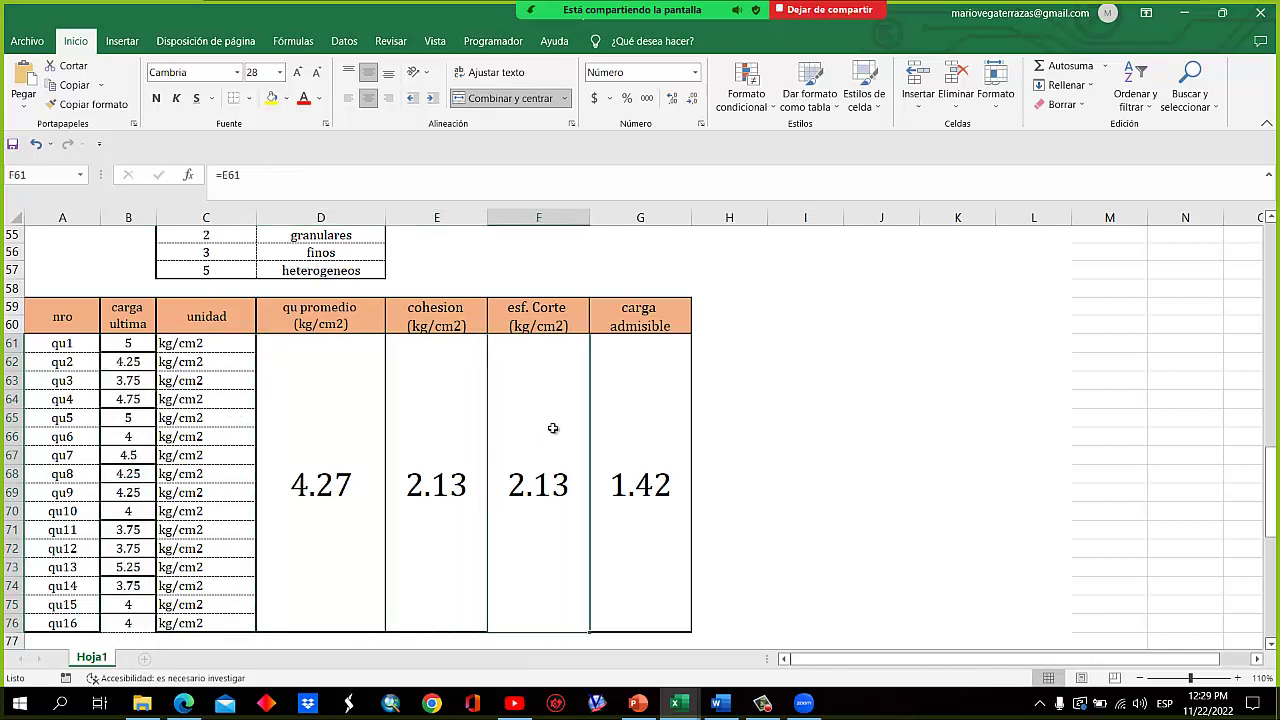
pyautogui.scroll(1, 553, 428)
pyautogui.click(651, 489)
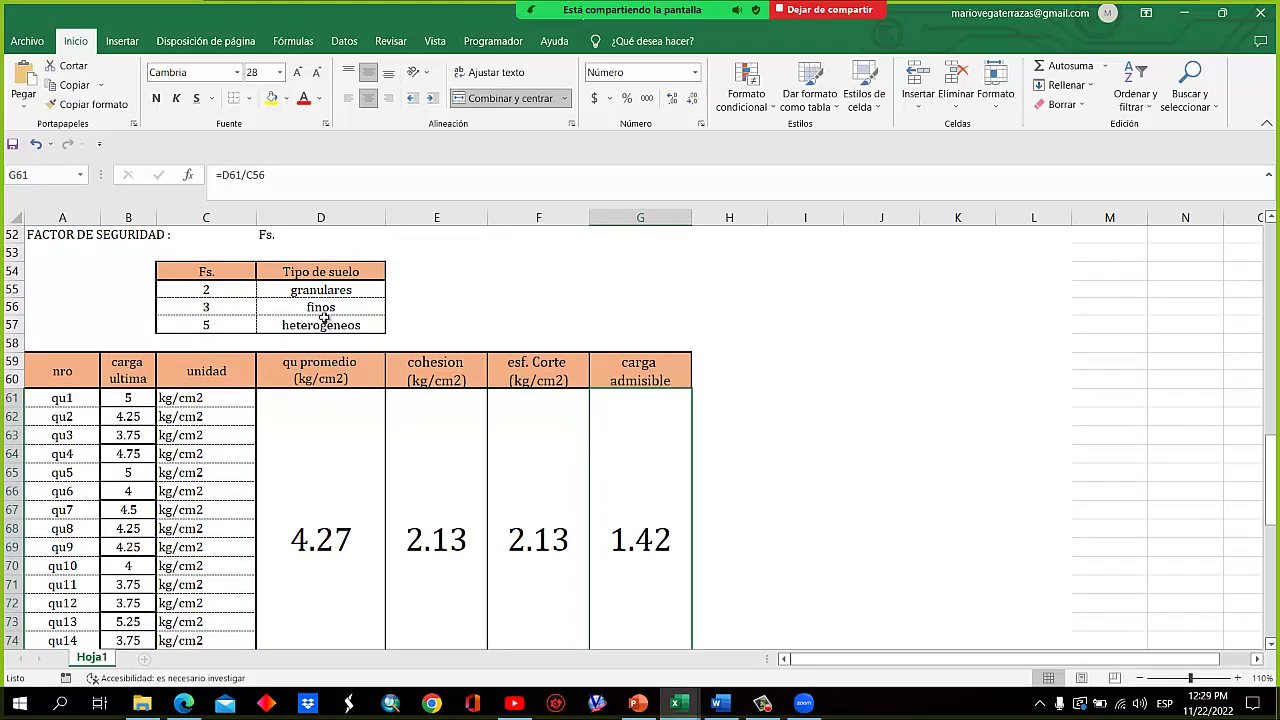
pyautogui.click(287, 478)
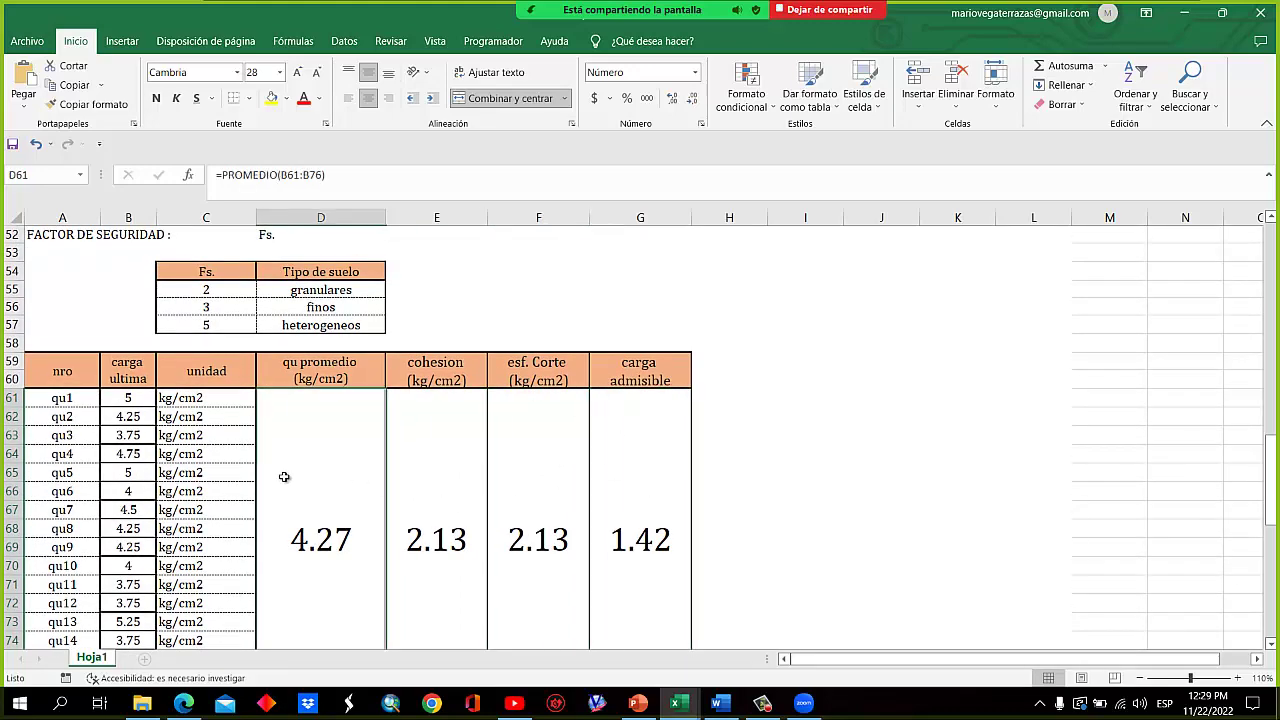
pyautogui.click(640, 478)
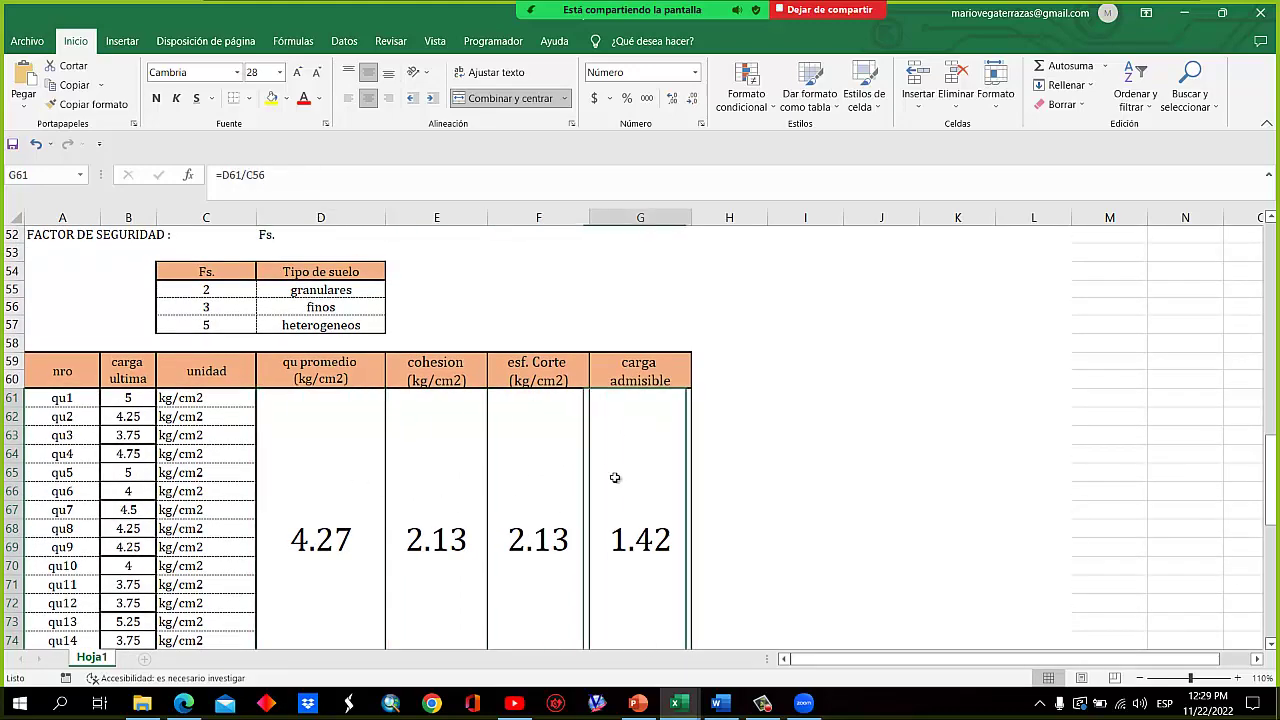
pyautogui.click(215, 307)
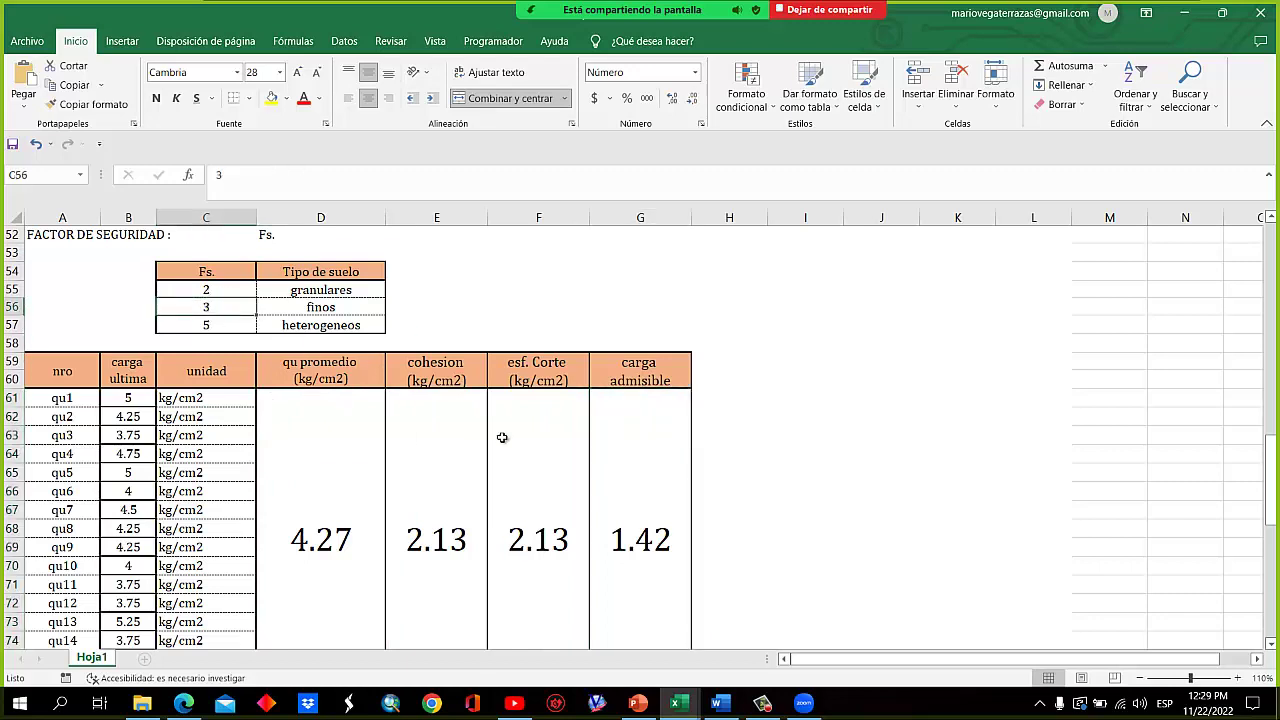
pyautogui.click(334, 487)
pyautogui.click(643, 509)
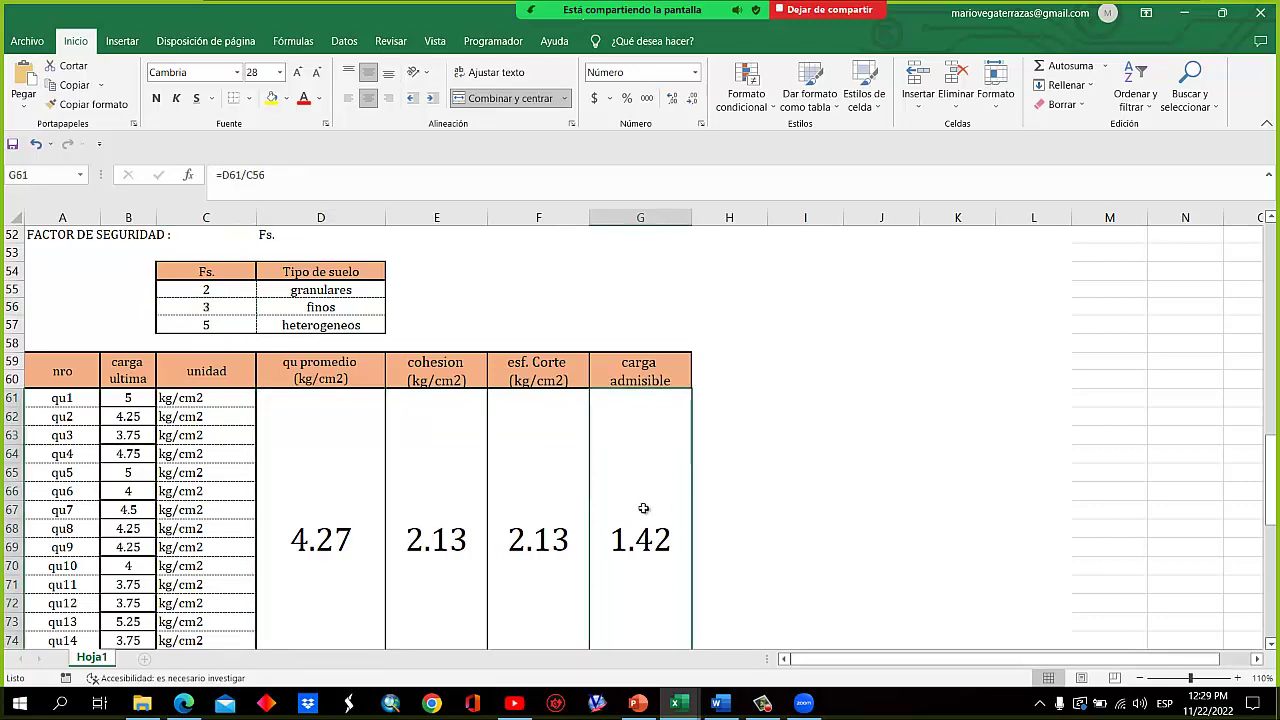
# Review the carga ultima, cohesion, esf. Corte and carga admisible entries in the RESULTADOS OBTENIDOS table
pyautogui.scroll(-5, 643, 509)
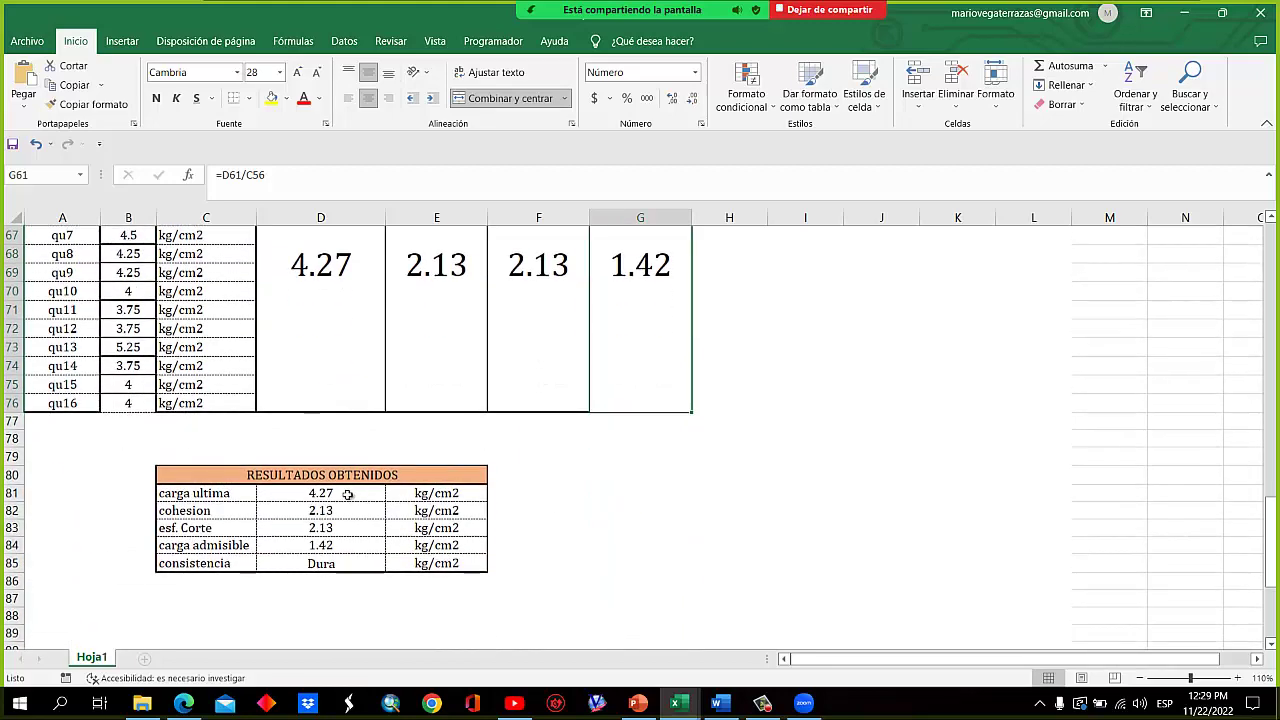
pyautogui.click(357, 496)
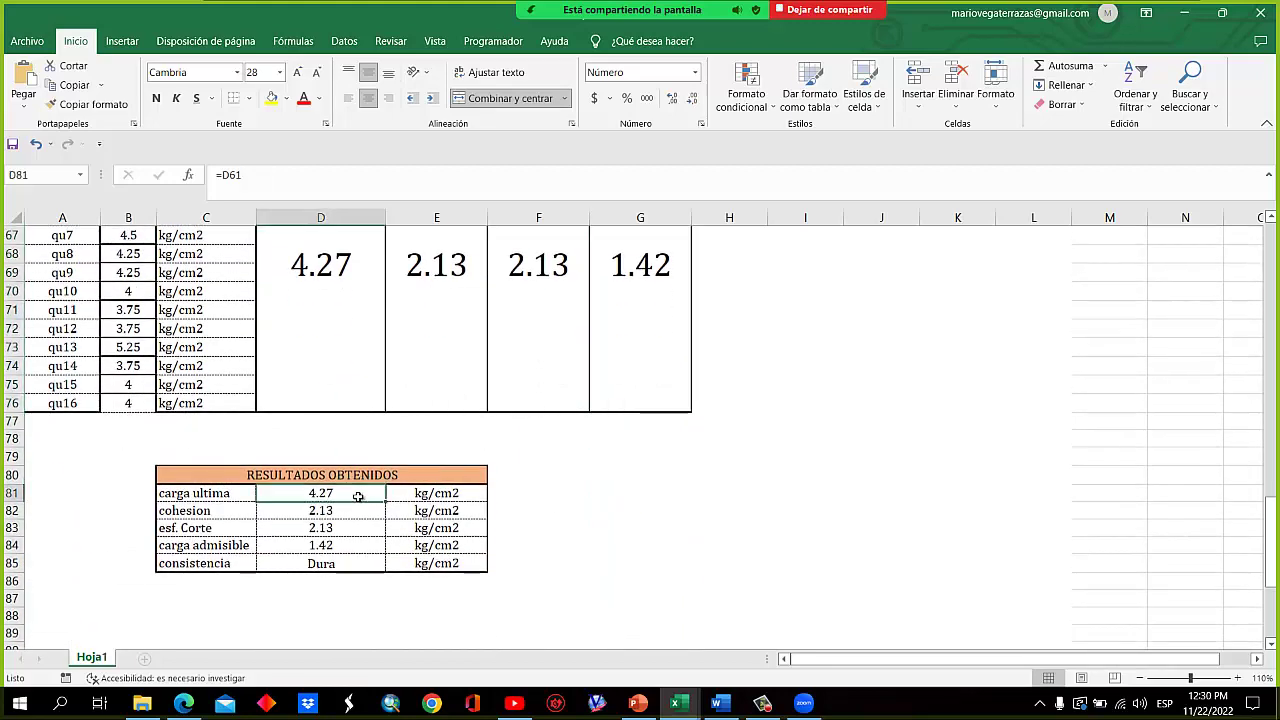
pyautogui.moveTo(357, 513); pyautogui.dragTo(358, 528)
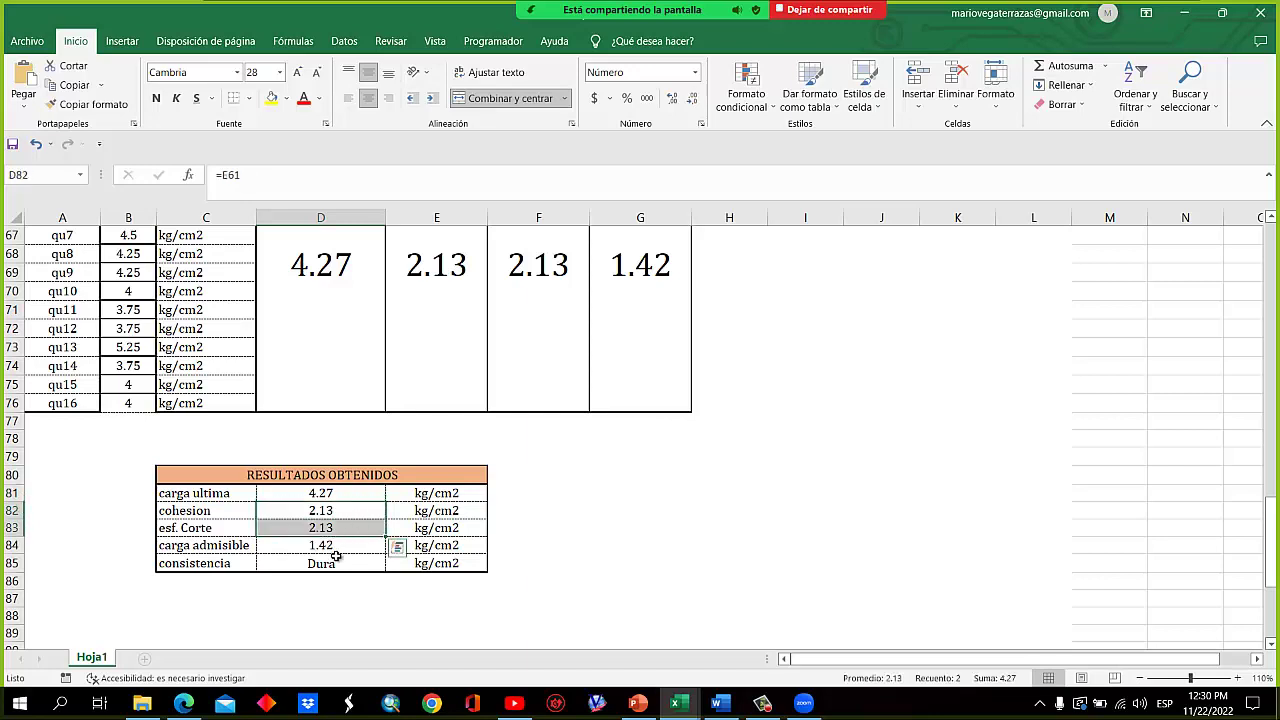
pyautogui.click(343, 549)
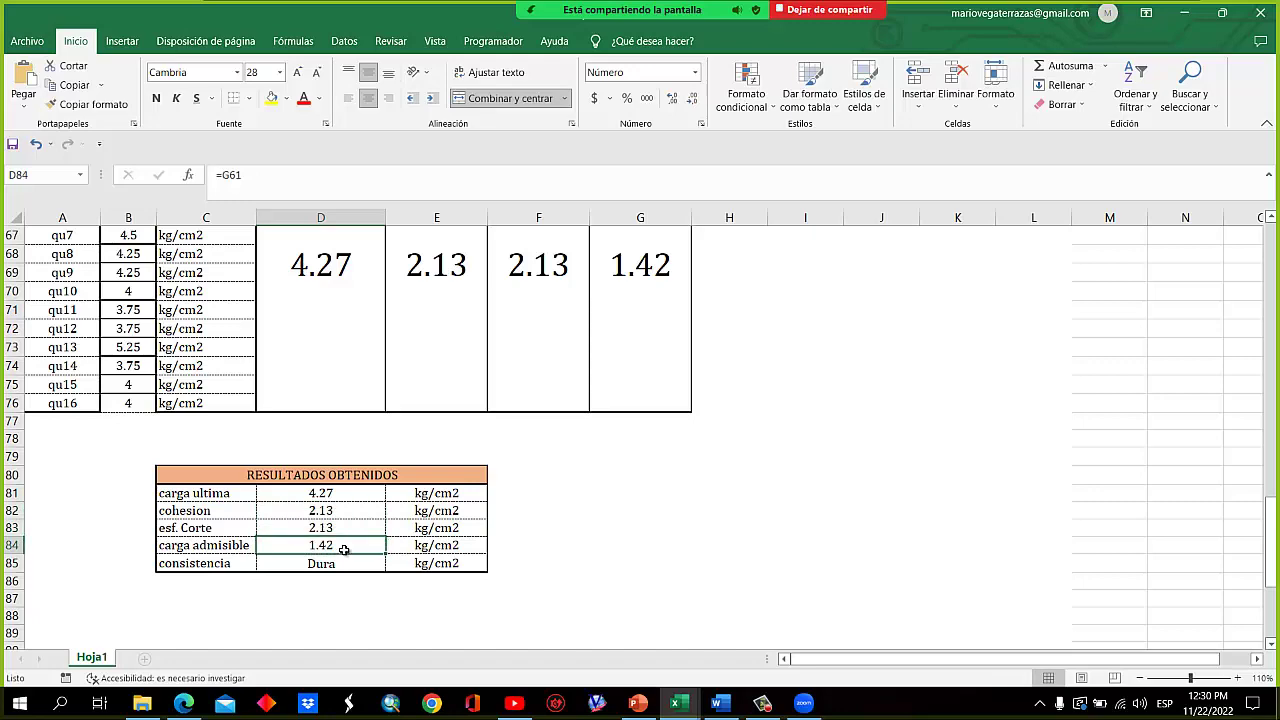
pyautogui.scroll(-3, 343, 549)
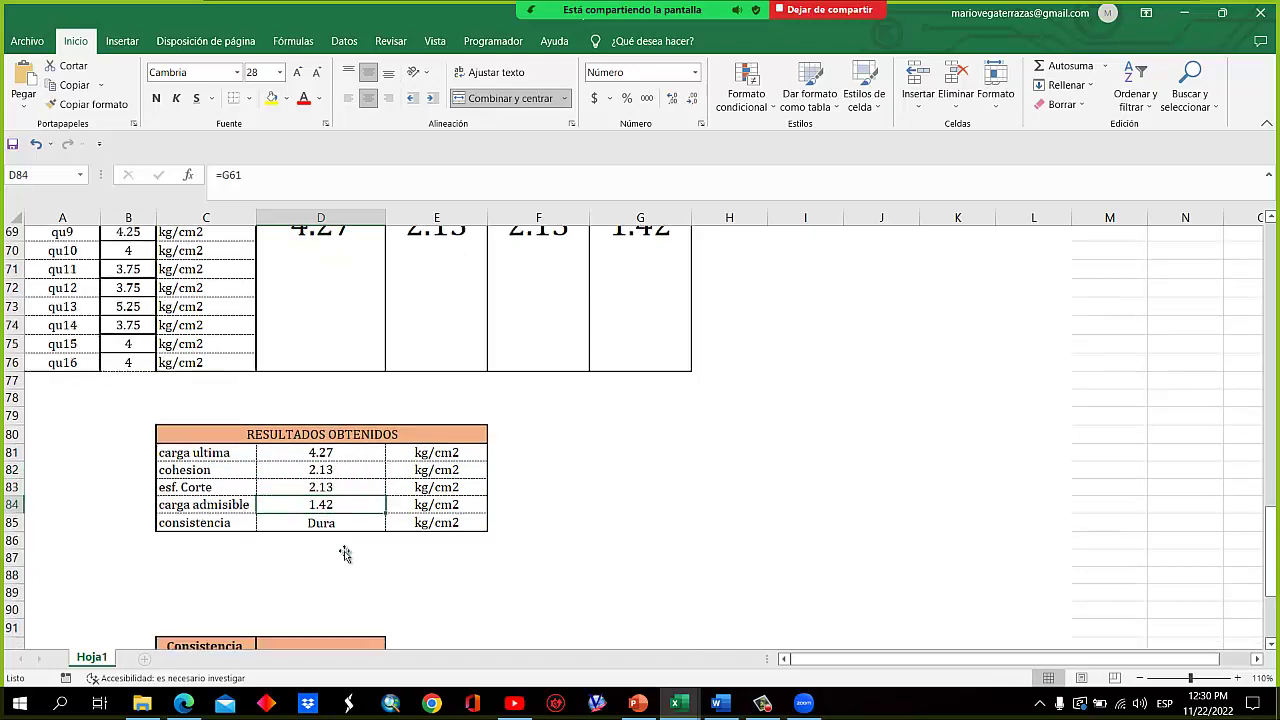
# Compare the consistencia entry in the RESULTADOS OBTENIDOS table with the Dura row of the soil consistency table, and return to the sheet's opening formulas
pyautogui.scroll(-2, 343, 549)
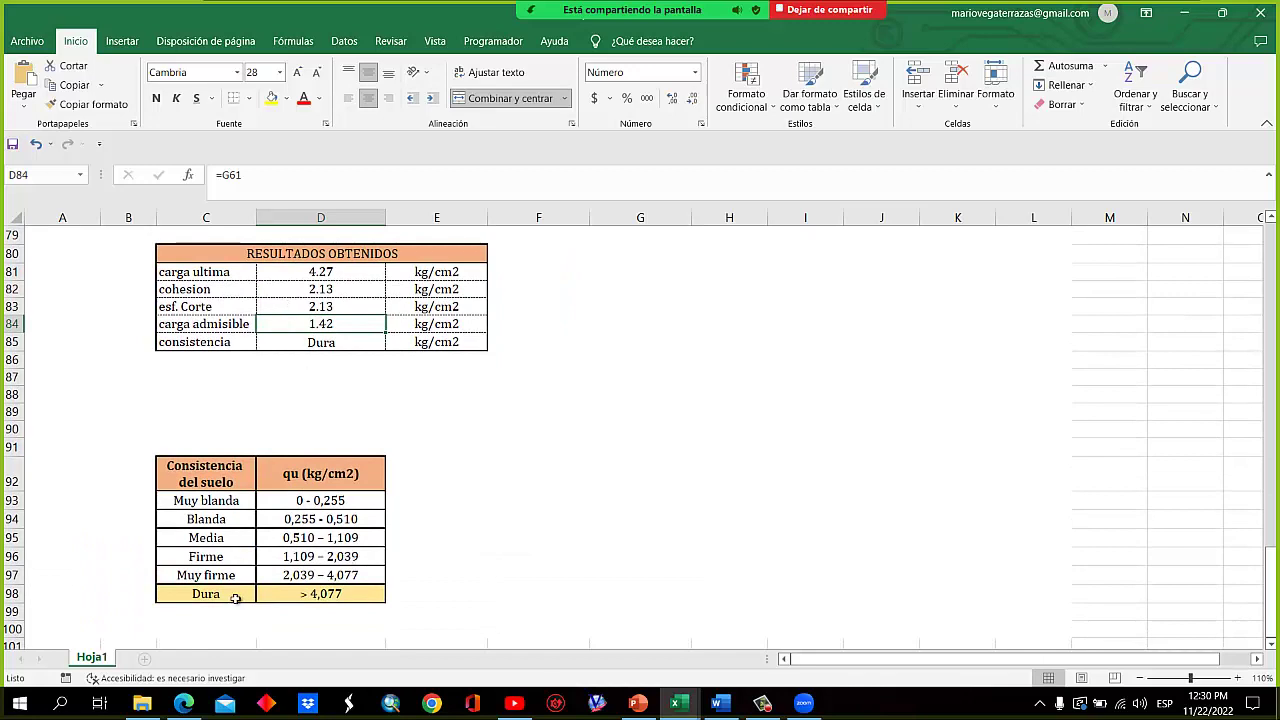
pyautogui.moveTo(235, 598); pyautogui.dragTo(320, 592)
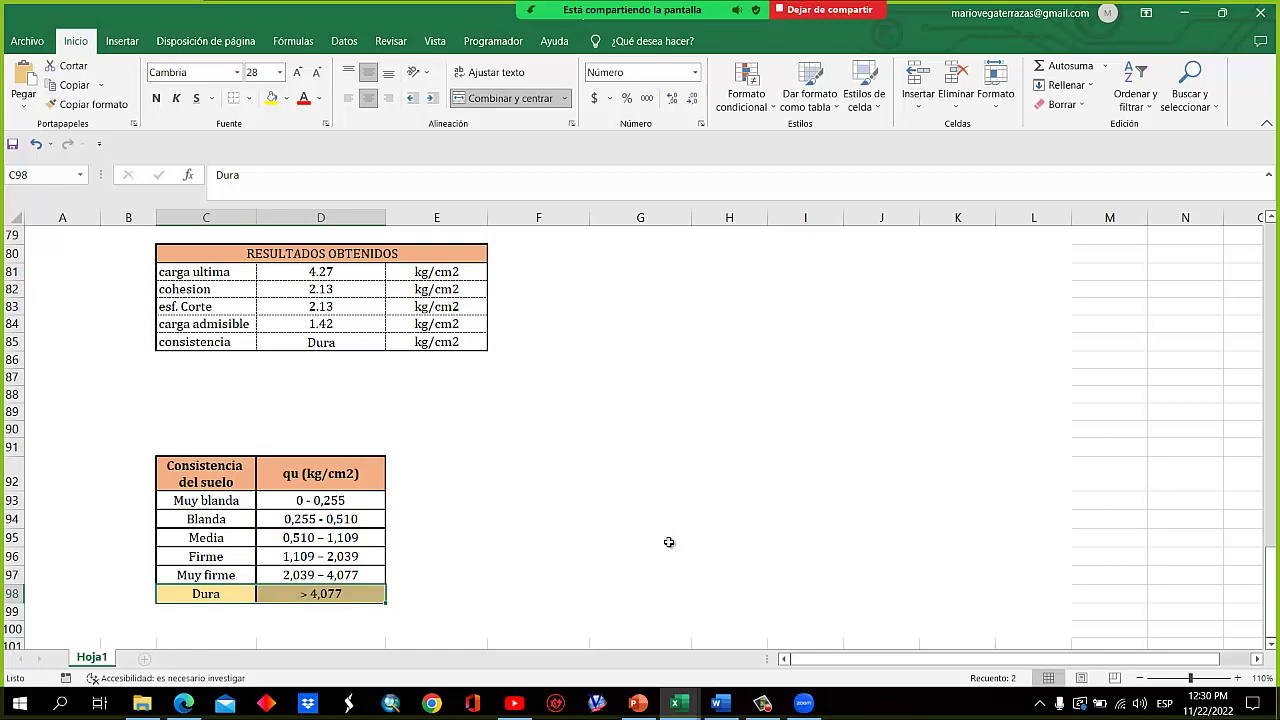
pyautogui.click(313, 342)
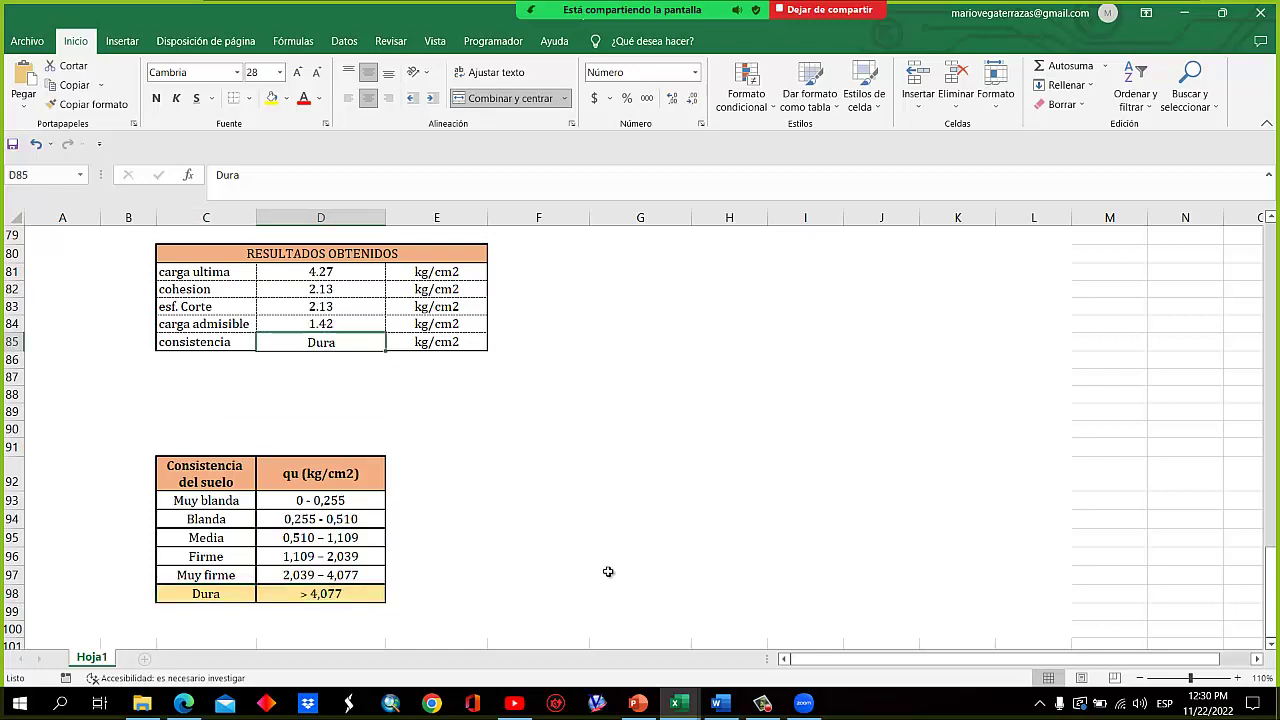
pyautogui.scroll(1, 608, 571)
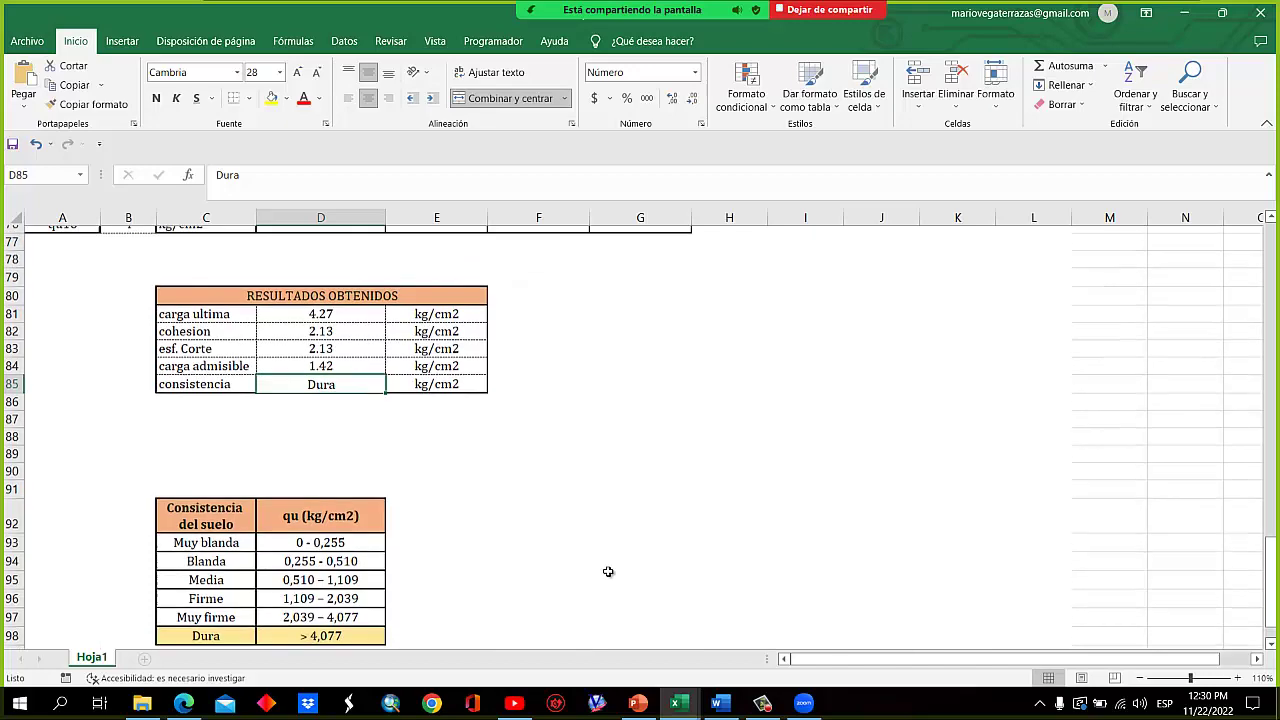
pyautogui.scroll(-1, 608, 571)
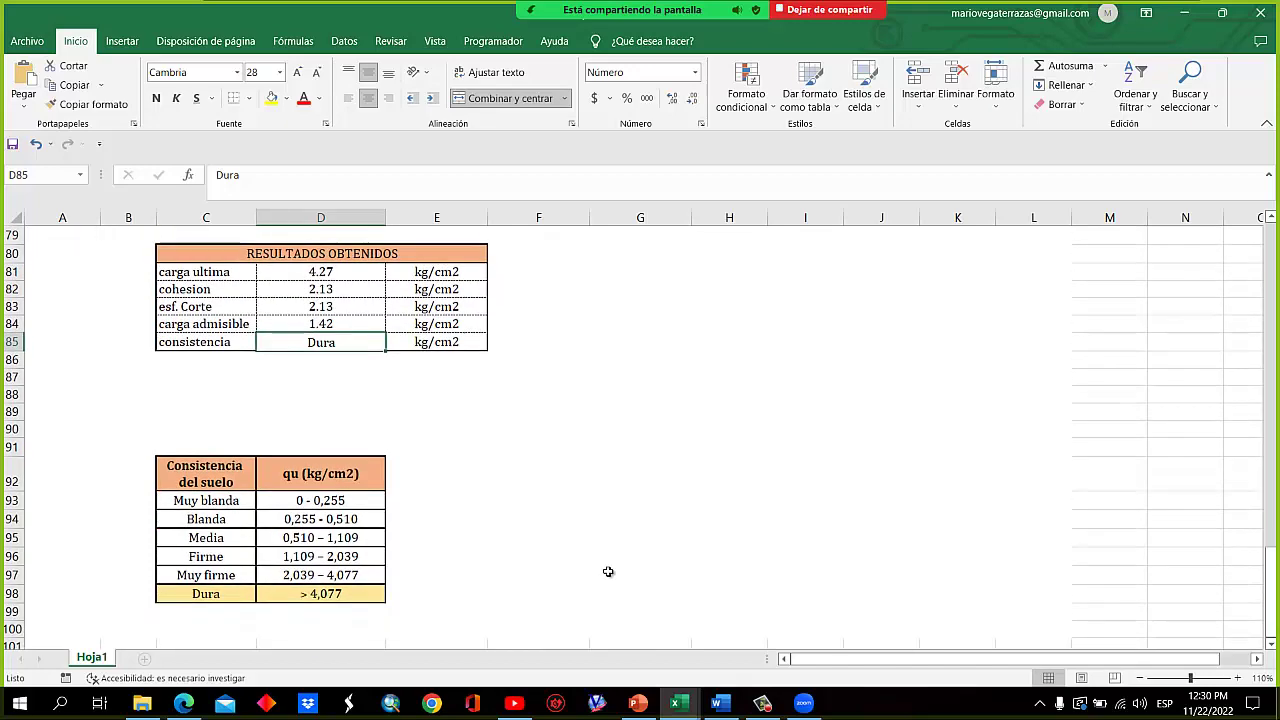
pyautogui.scroll(10, 608, 571)
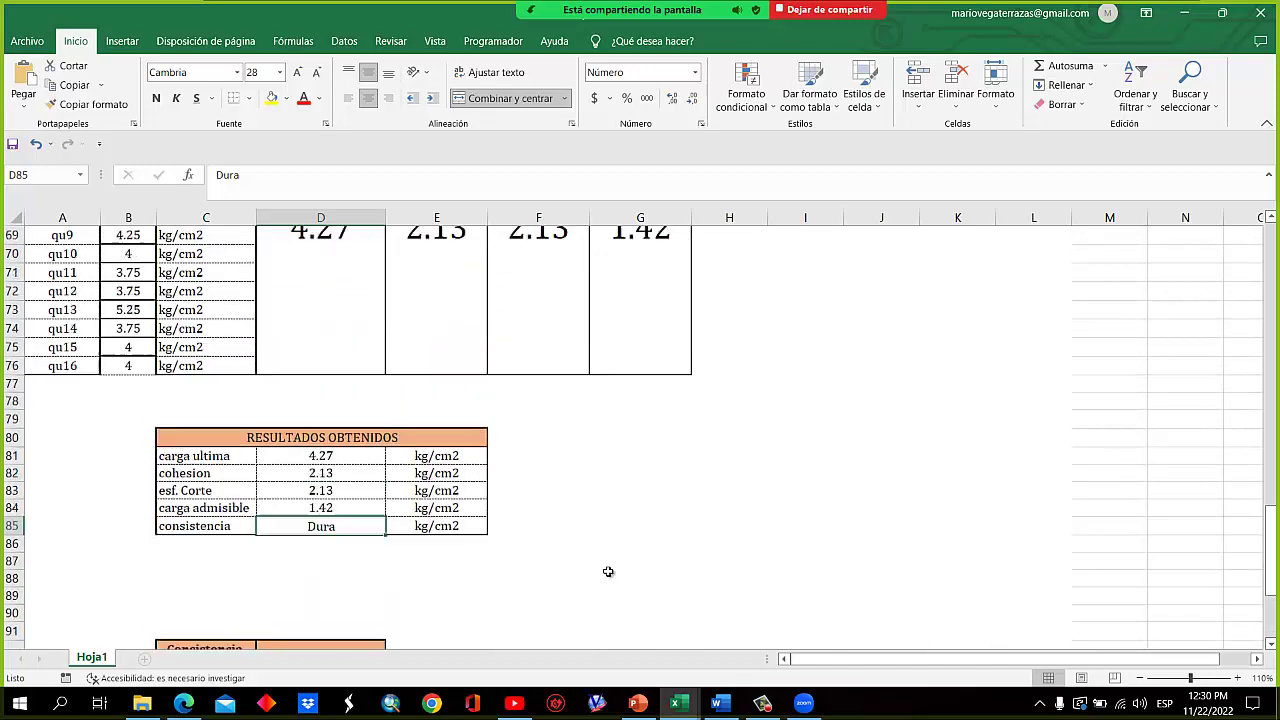
pyautogui.scroll(16, 608, 571)
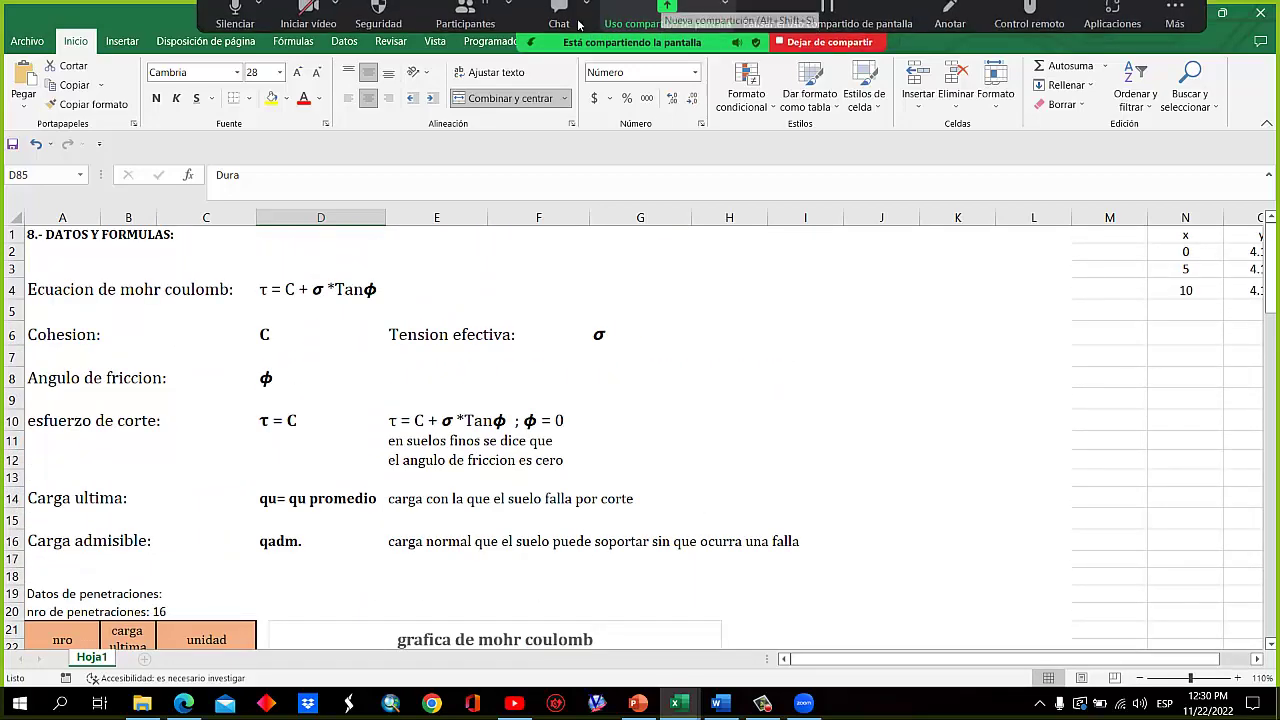
# Show the Zoom meeting's participant list and pause the screen sharing
pyautogui.click(466, 24)
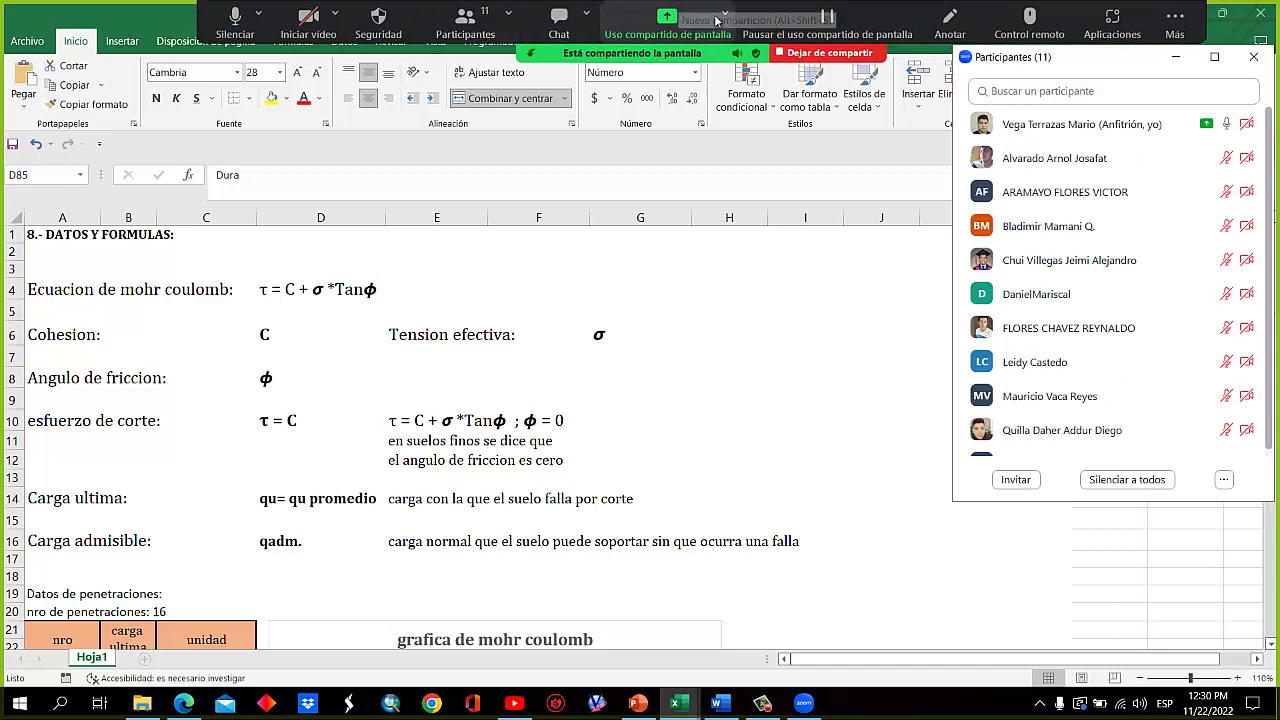
pyautogui.click(827, 20)
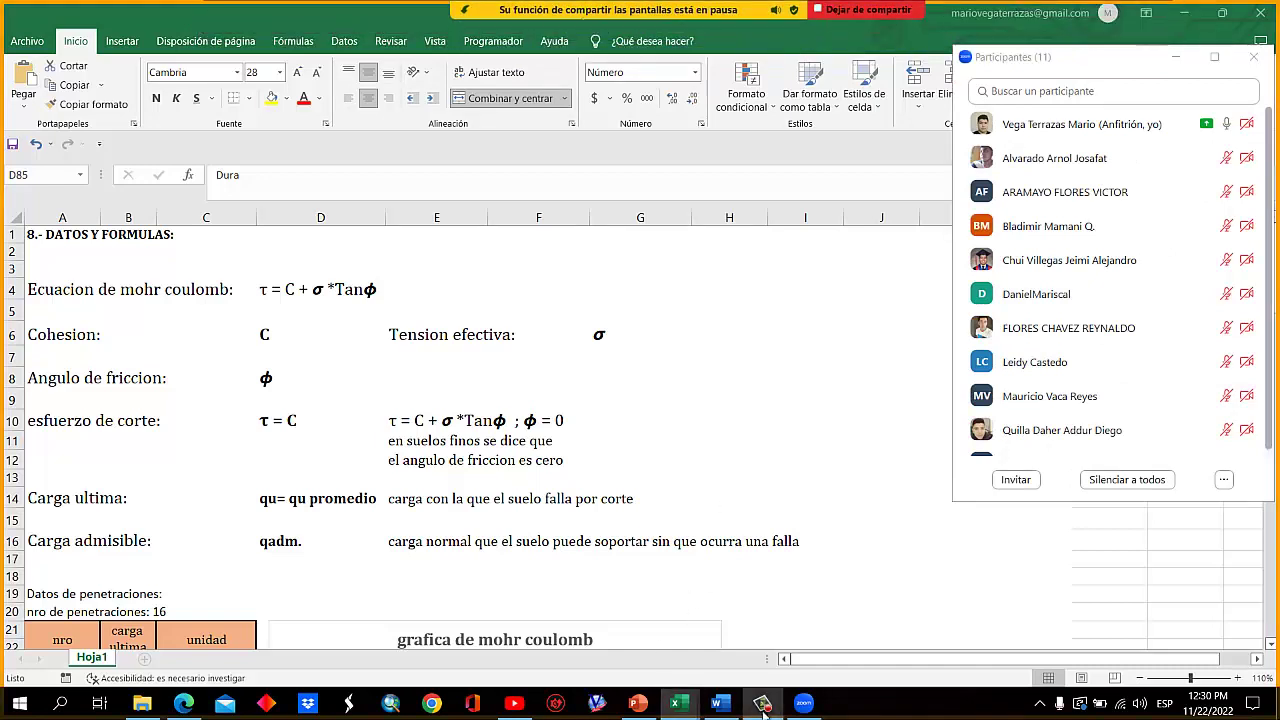